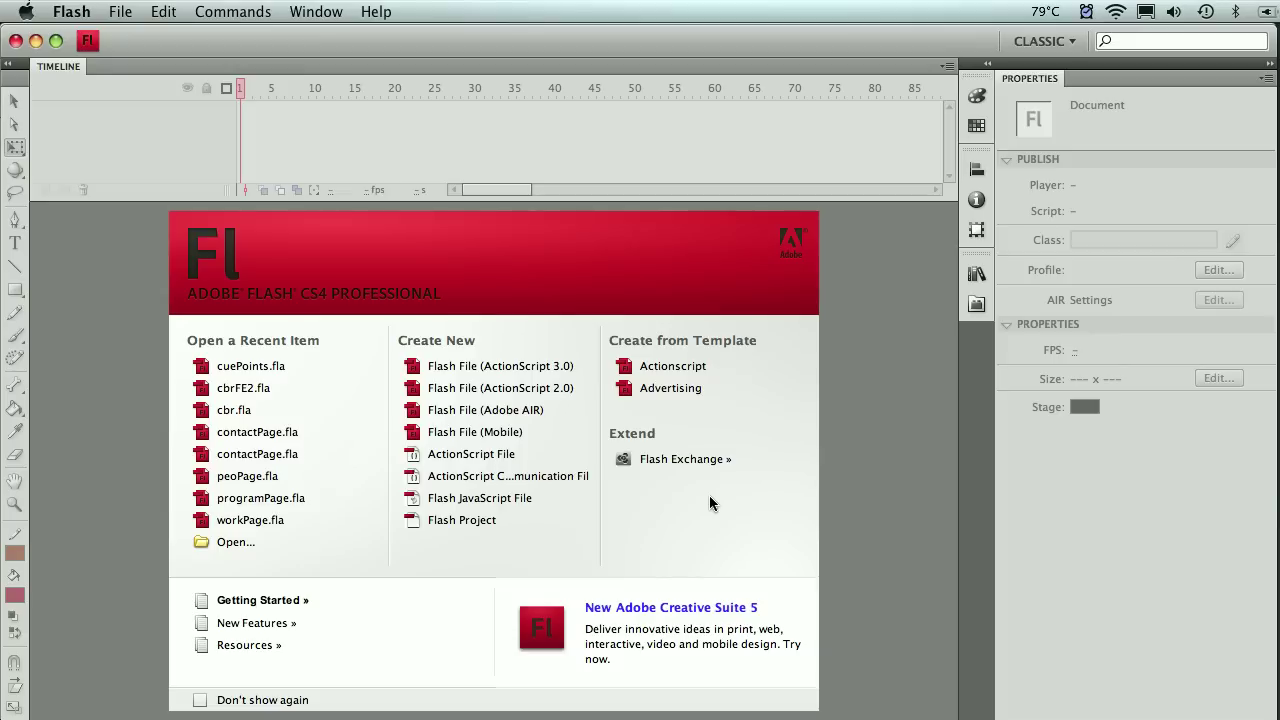
Switch to Chrome and run a Google search for 'flash cue points behavior'.
{"action": "key", "text": "super+Tab"}
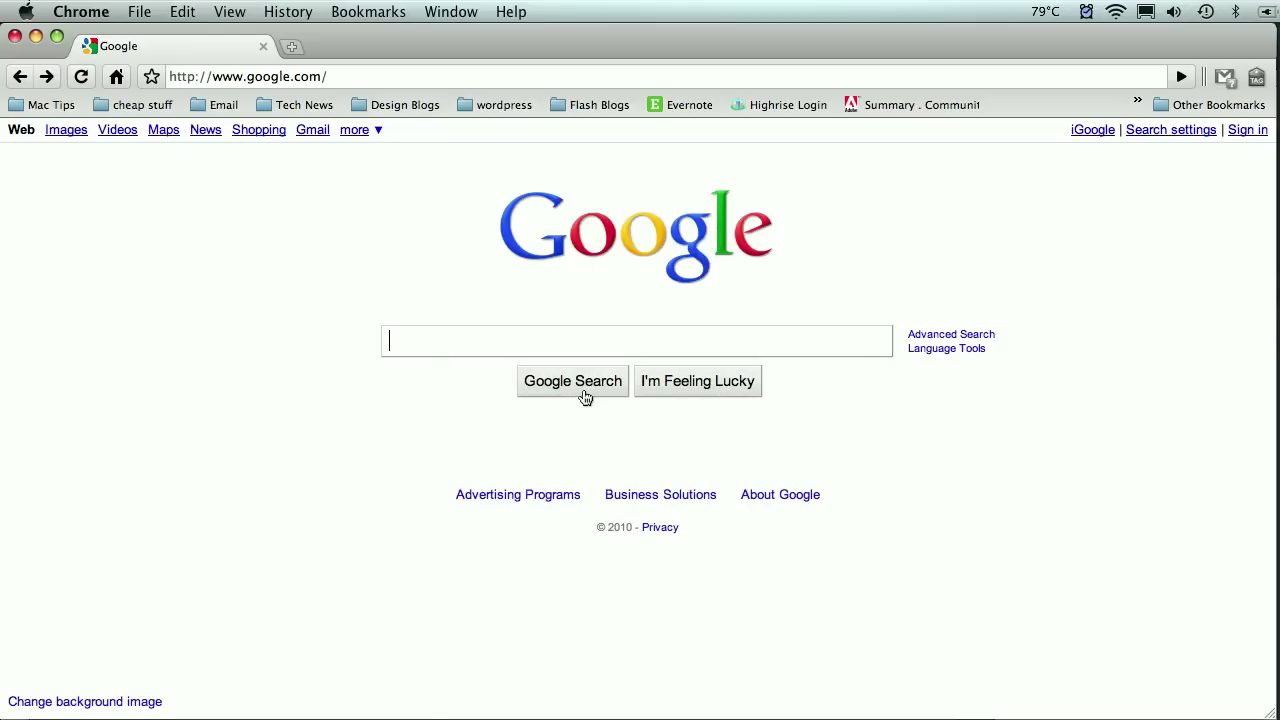
{"action": "type", "text": "lflash"}
{"action": "key", "text": "BackSpace"}
{"action": "key", "text": "BackSpace"}
{"action": "key", "text": "BackSpace"}
{"action": "key", "text": "BackSpace"}
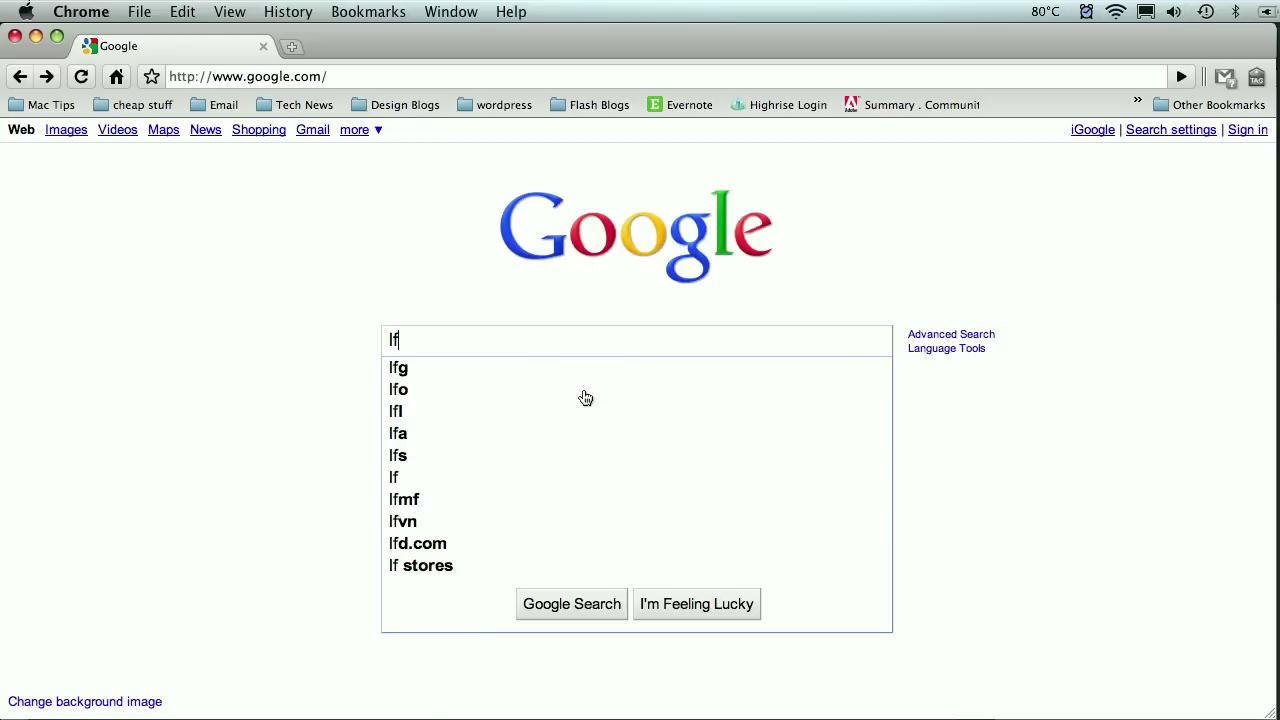
{"action": "key", "text": "BackSpace"}
{"action": "type", "text": "fla"}
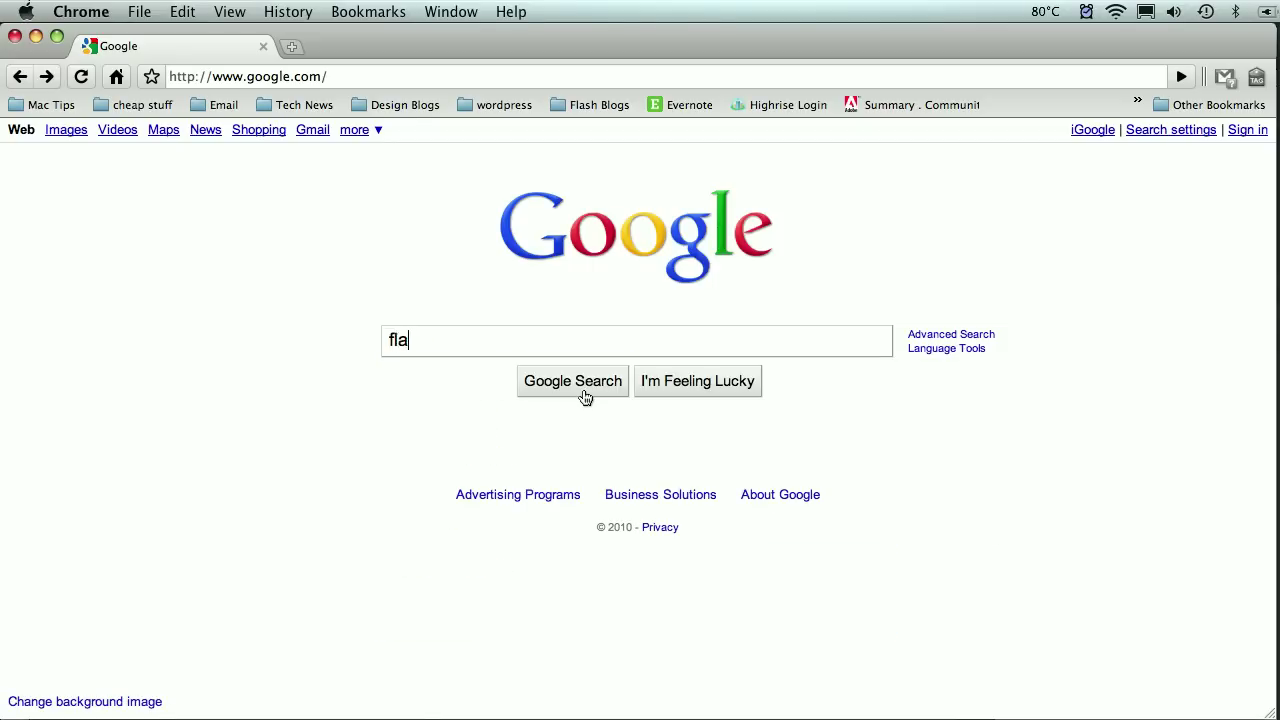
{"action": "type", "text": "sh cuep"}
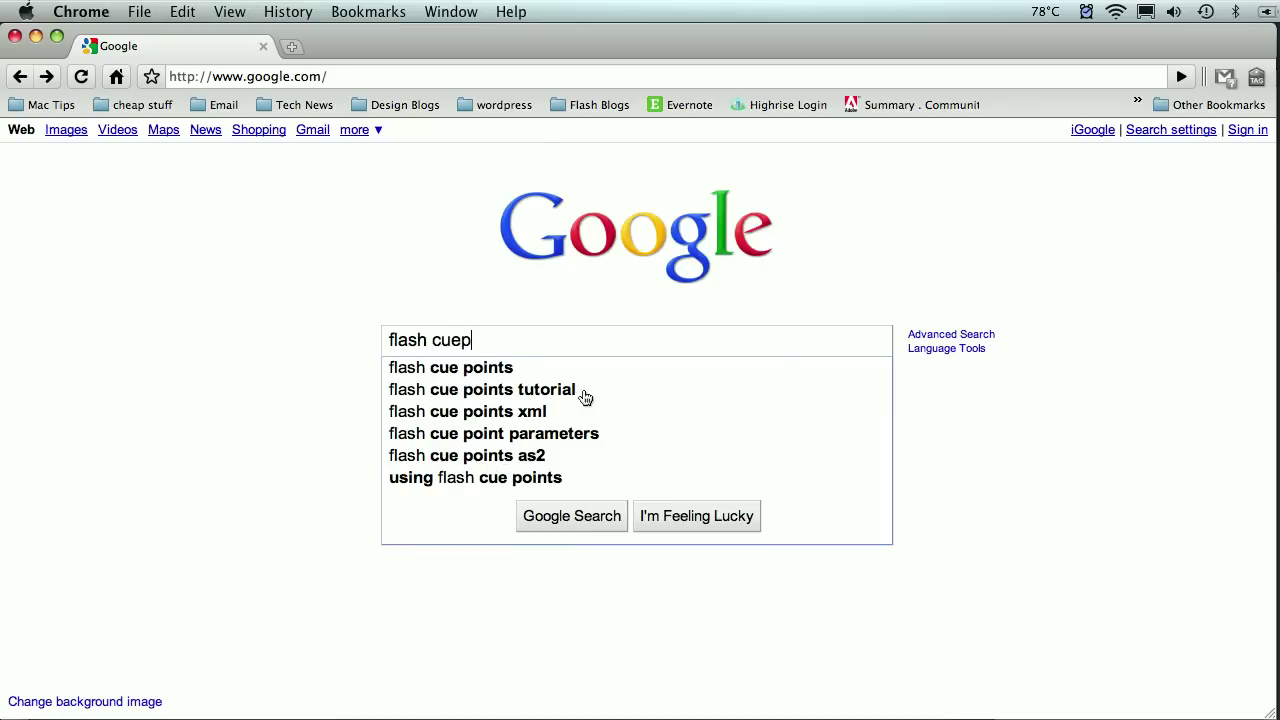
{"action": "key", "text": "BackSpace"}
{"action": "type", "text": "point"}
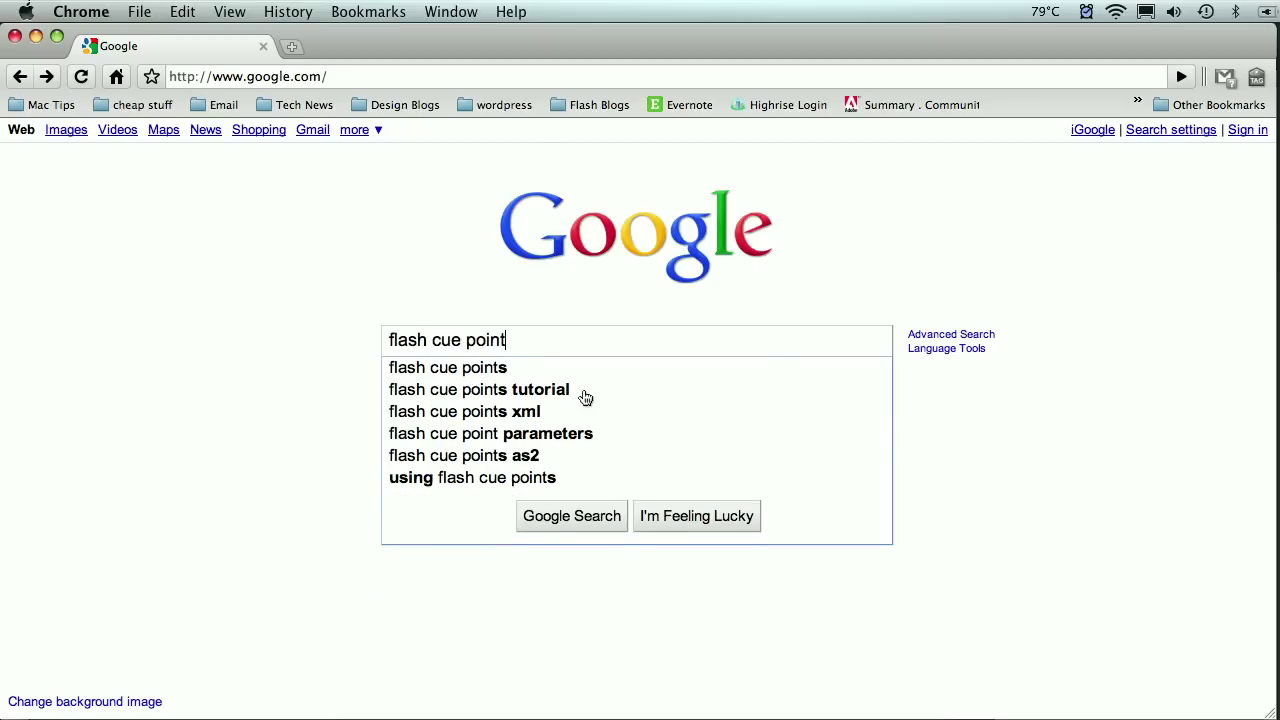
{"action": "type", "text": "s be"}
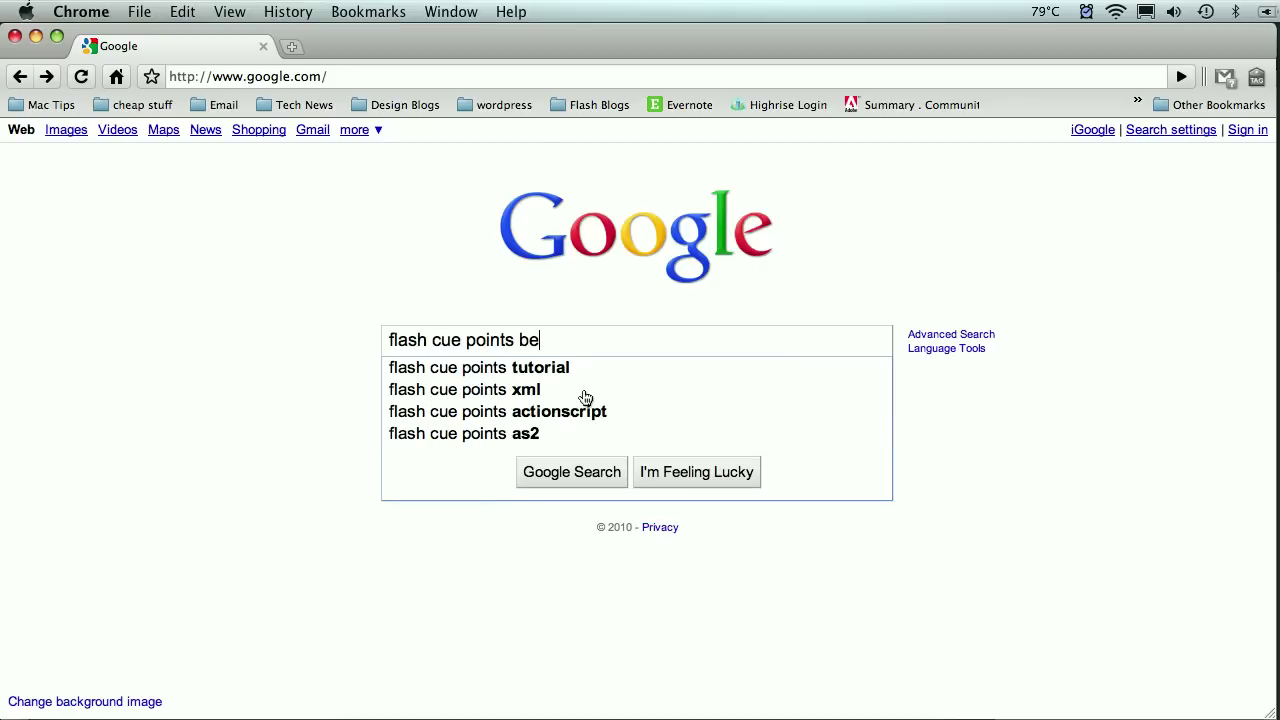
{"action": "type", "text": "havior"}
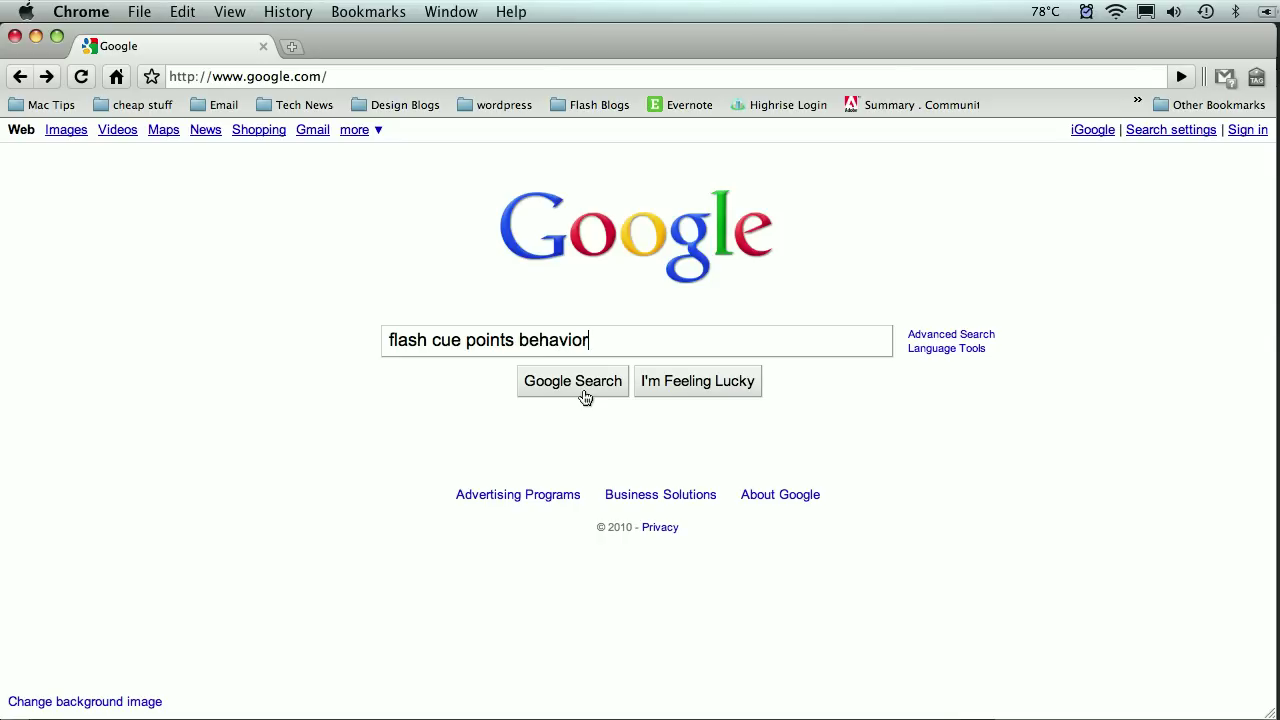
{"action": "left_click", "coordinate": [584, 390]}
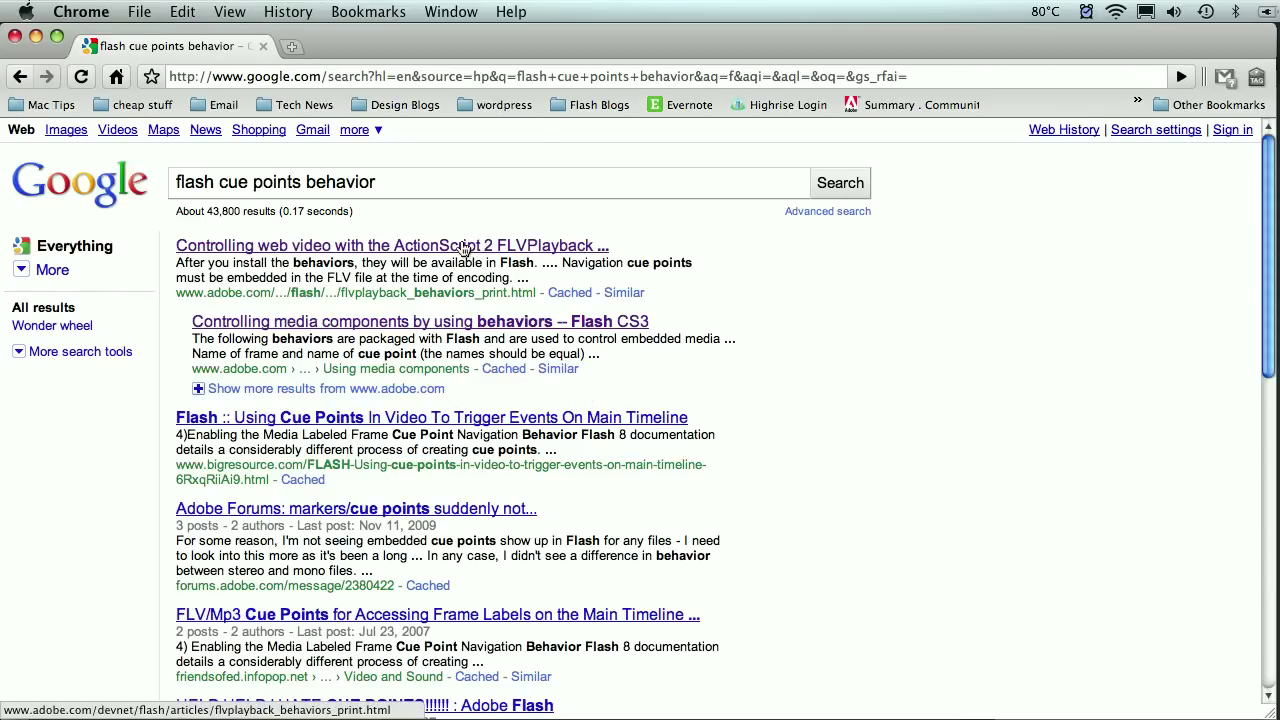
Open the Adobe FLVPlayback behaviors article and scroll to Requirements and the flvplayback_behaviors.zip link.
{"action": "left_click", "coordinate": [465, 249]}
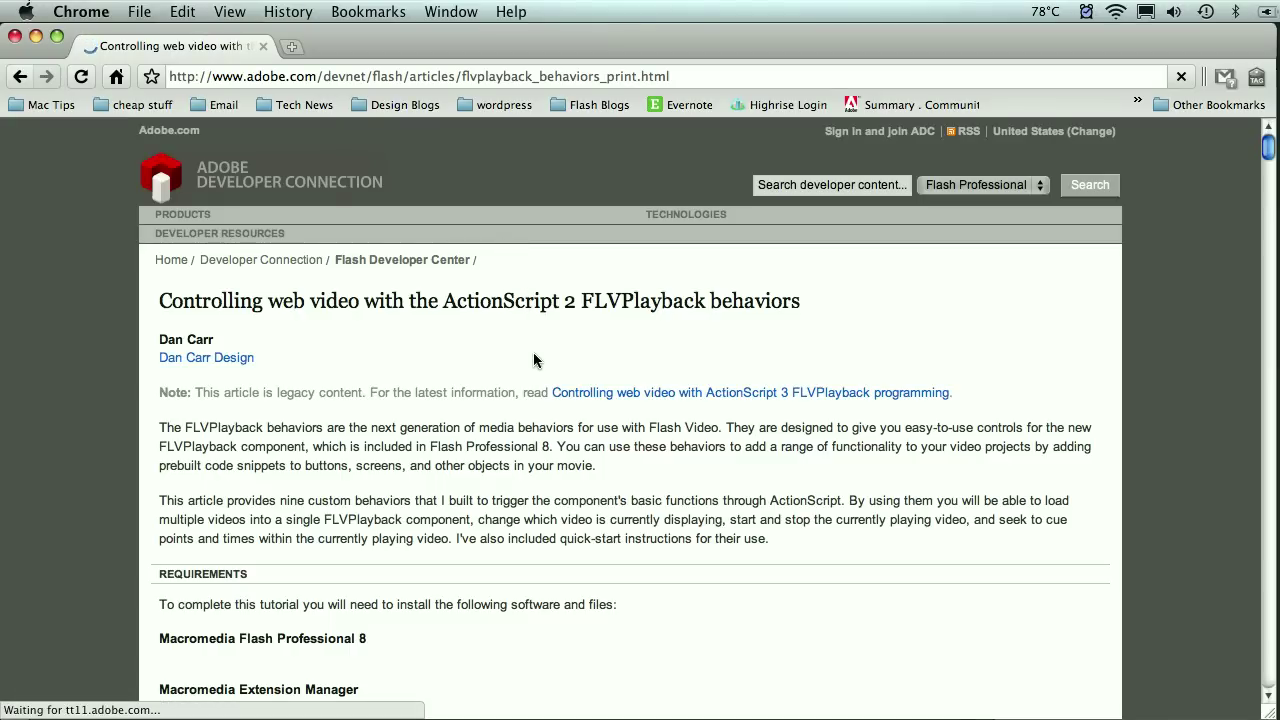
{"action": "scroll", "coordinate": [535, 358], "scroll_direction": "down", "scroll_amount": 1}
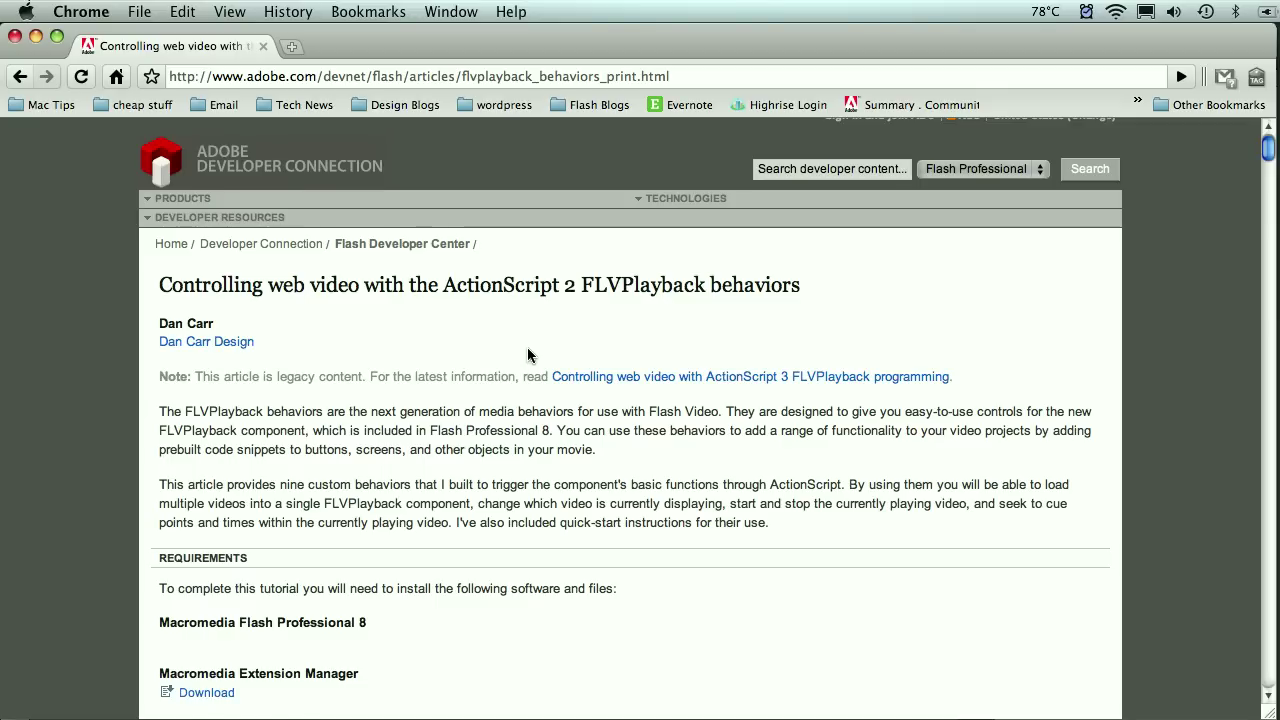
{"action": "scroll", "coordinate": [528, 355], "scroll_direction": "down", "scroll_amount": 1}
{"action": "scroll", "coordinate": [528, 355], "scroll_direction": "down", "scroll_amount": 1}
{"action": "scroll", "coordinate": [528, 355], "scroll_direction": "down", "scroll_amount": 2}
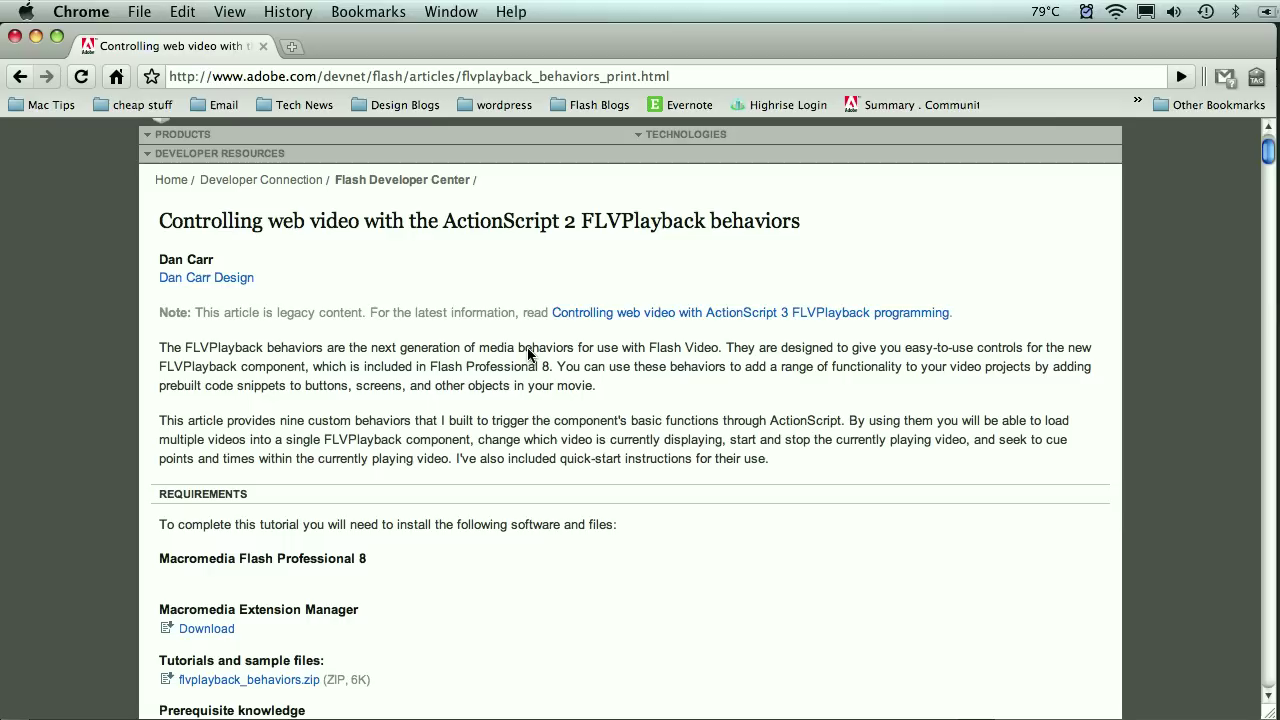
{"action": "scroll", "coordinate": [528, 355], "scroll_direction": "down", "scroll_amount": 4}
{"action": "scroll", "coordinate": [528, 355], "scroll_direction": "down", "scroll_amount": 2}
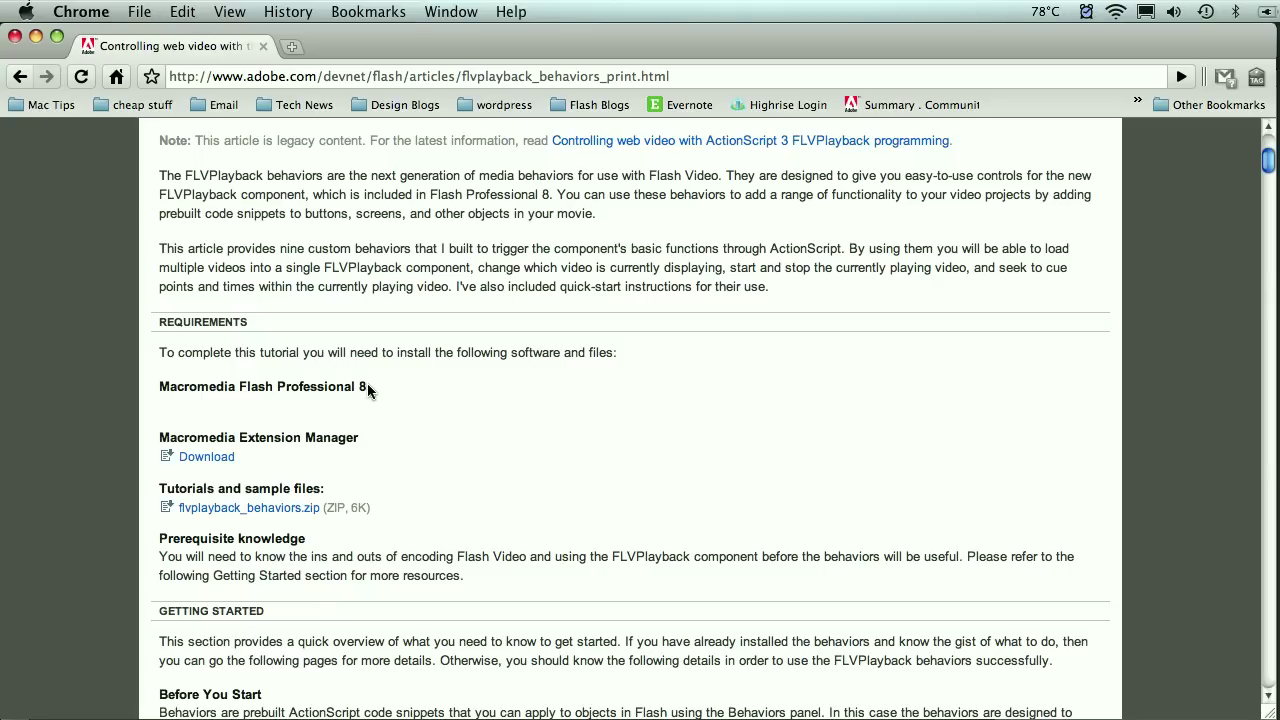
{"action": "scroll", "coordinate": [357, 461], "scroll_direction": "down", "scroll_amount": 1}
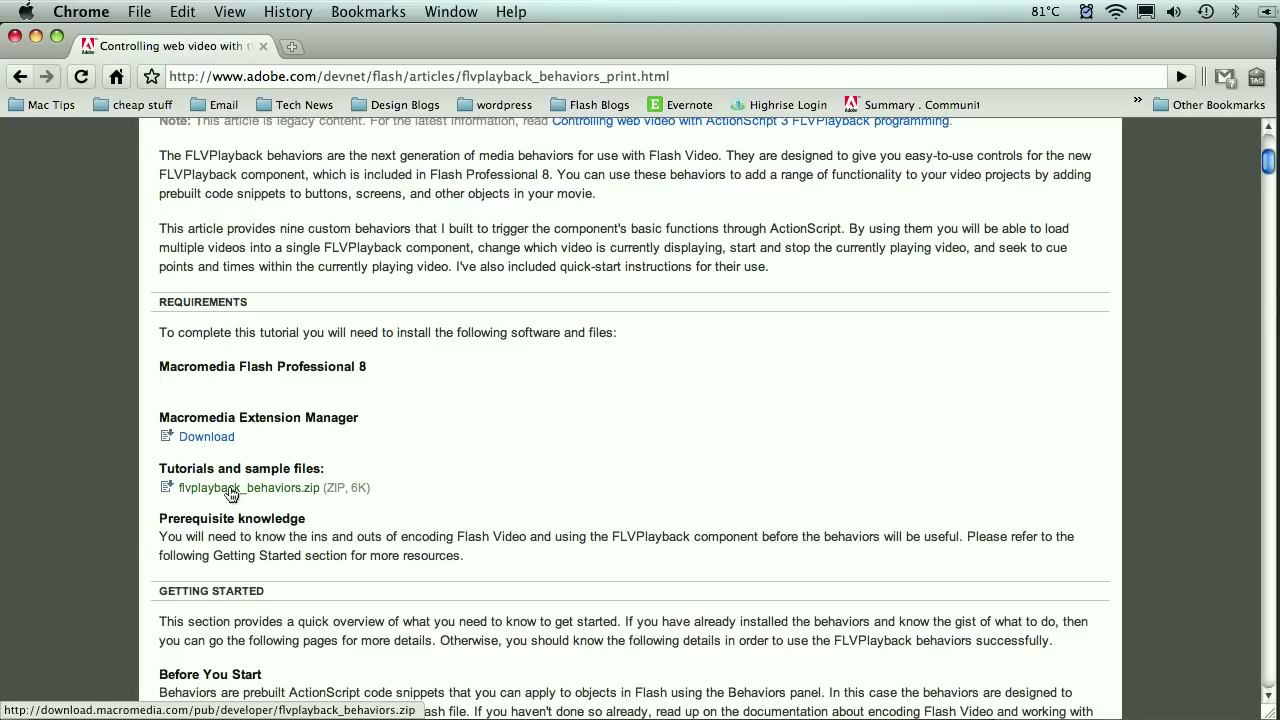
Open FLVPlaybackBehav.mxp from the FlashAS2 Behaviors folder in Finder.
{"action": "key", "text": "super+Tab"}
{"action": "key", "text": "super+Tab"}
{"action": "key", "text": "super+Tab"}
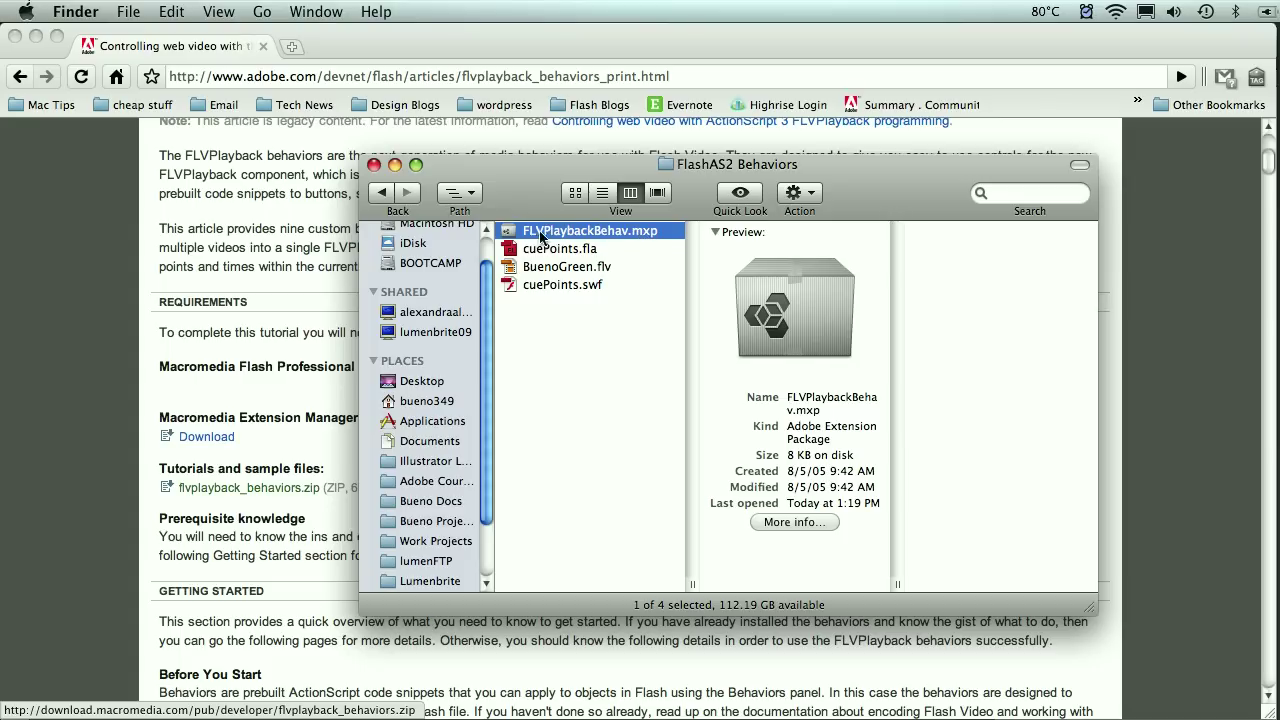
{"action": "double_click", "coordinate": [519, 233]}
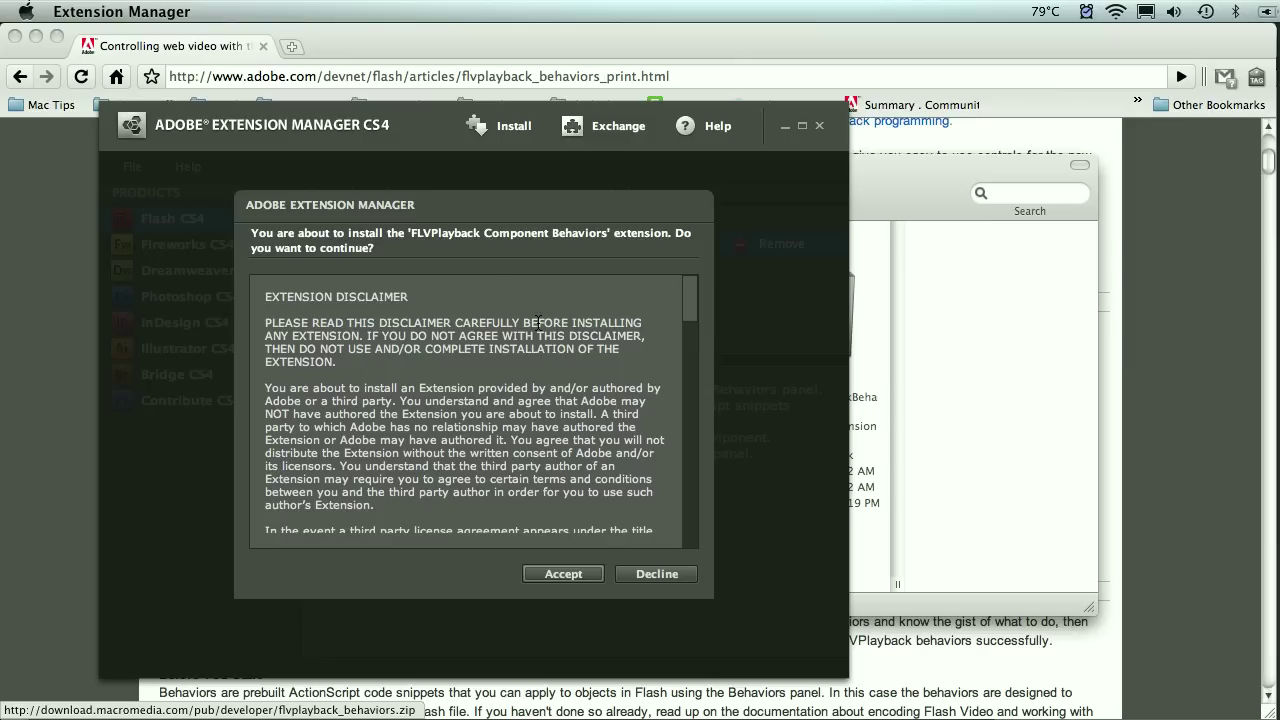
Decline the install prompt, confirm FLVPlayback Component 1.0.0 is listed for Flash CS4, and return to Flash.
{"action": "left_click", "coordinate": [660, 574]}
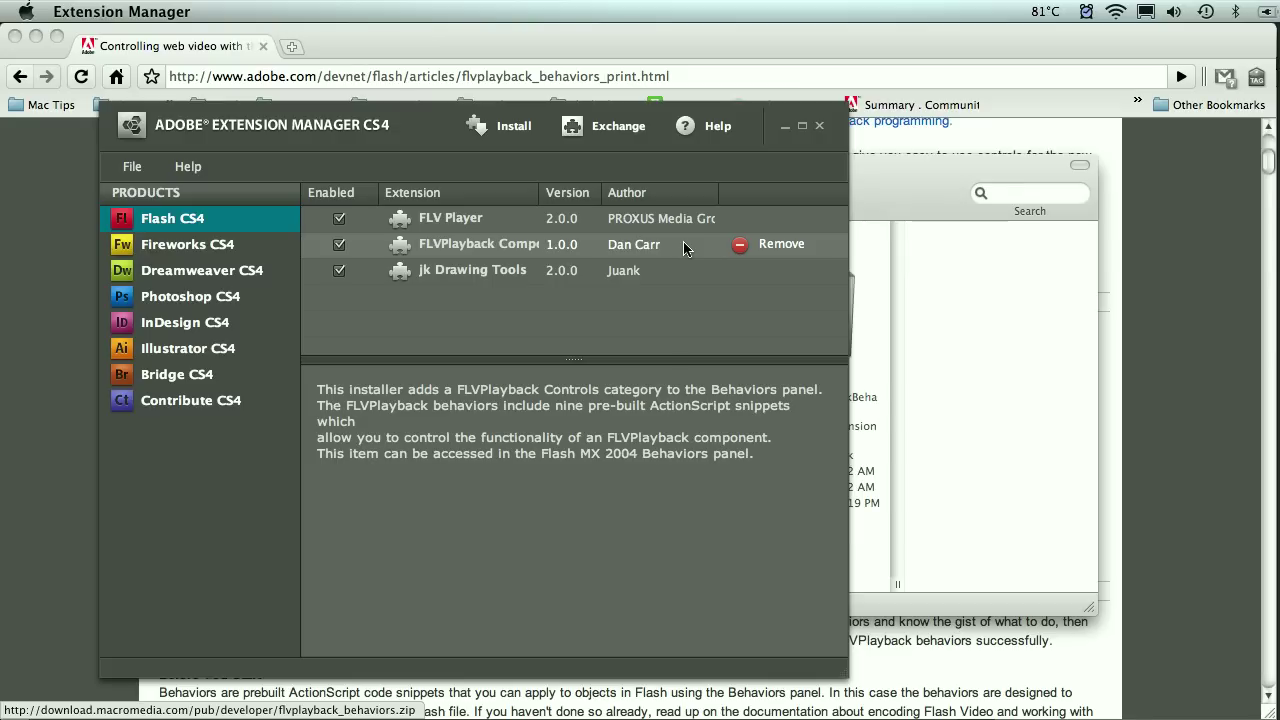
{"action": "key", "text": "super+Tab"}
{"action": "key", "text": "super+Tab"}
{"action": "key", "text": "super+Tab"}
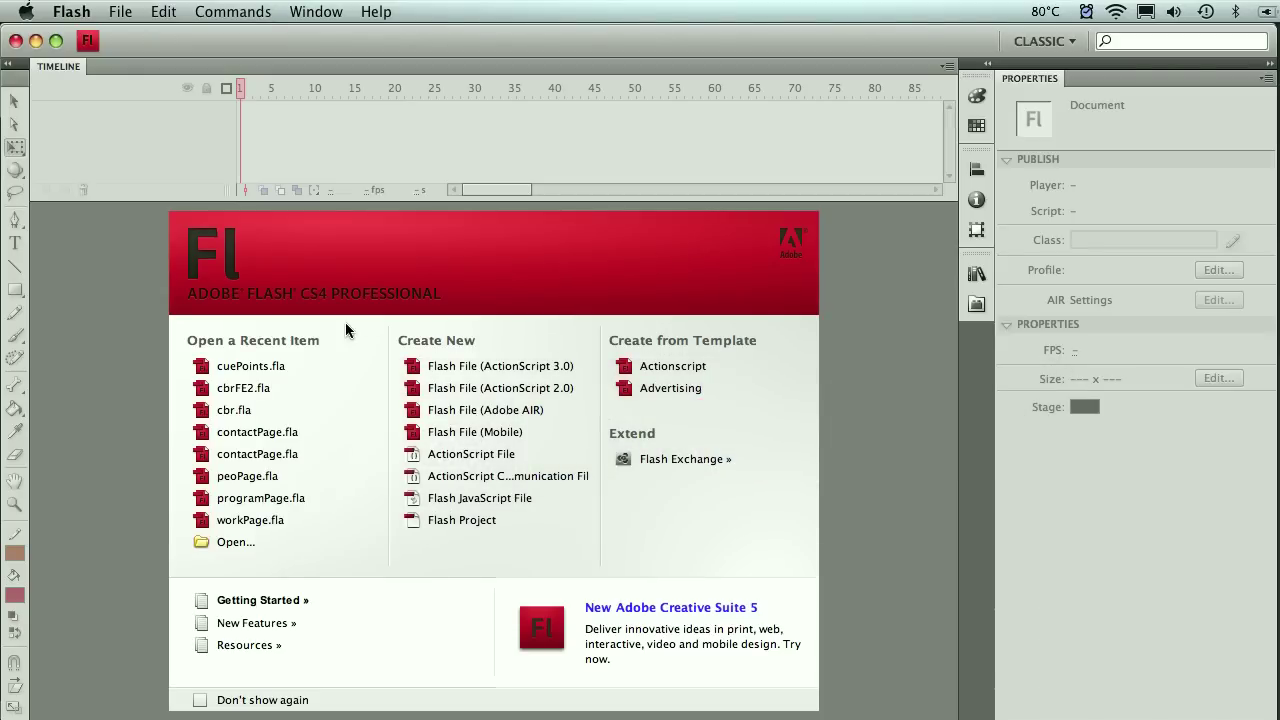
Open recent file cuePoints.fla and briefly check its Library panel contents.
{"action": "left_click", "coordinate": [251, 366]}
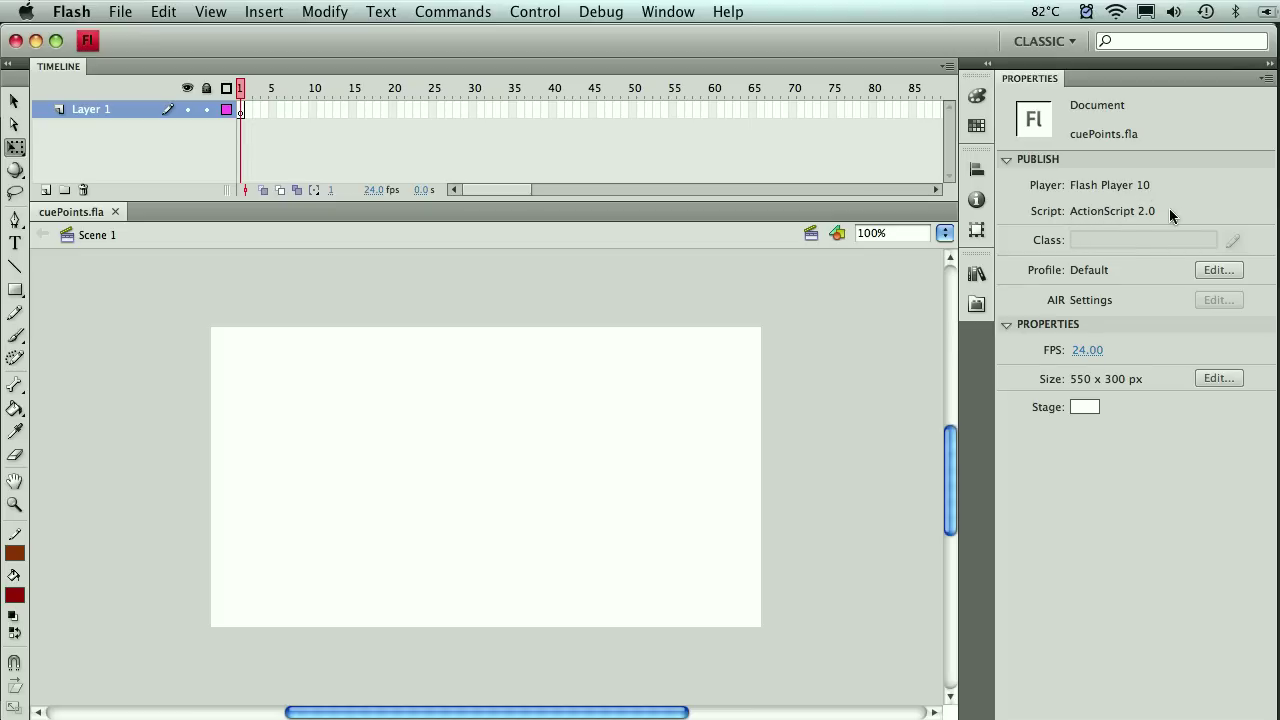
{"action": "left_click", "coordinate": [974, 275]}
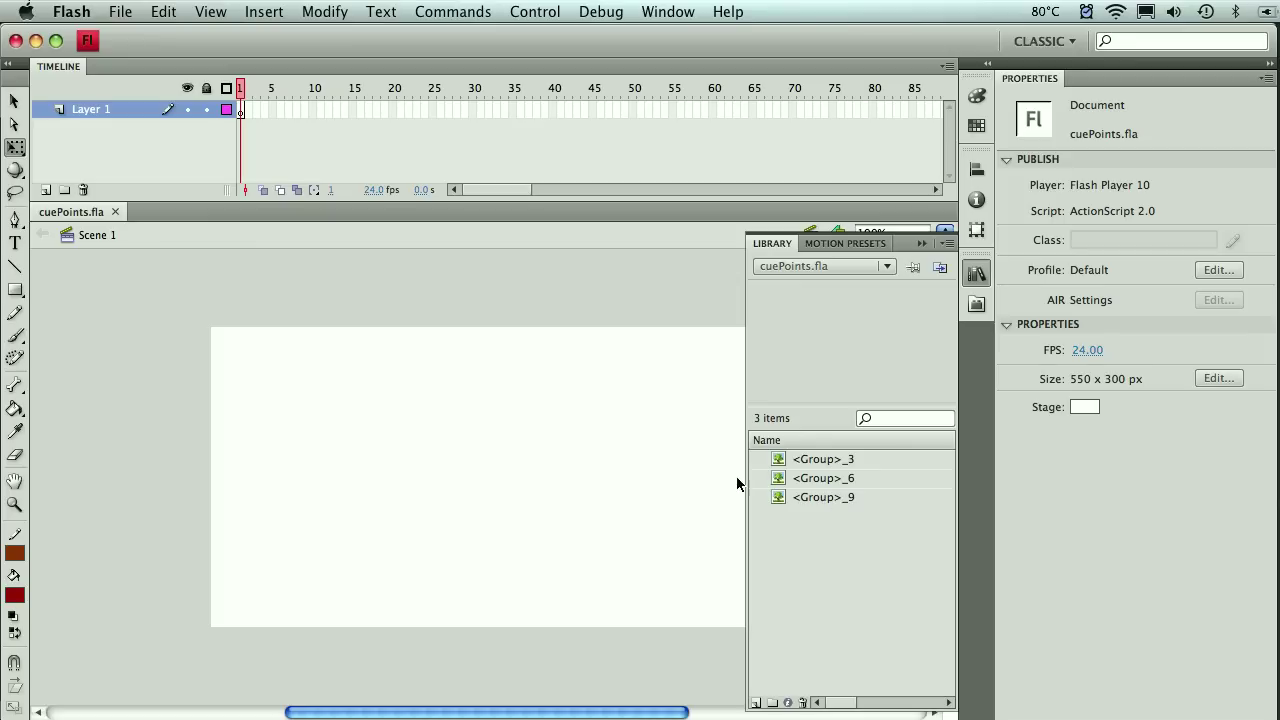
{"action": "left_click", "coordinate": [663, 466]}
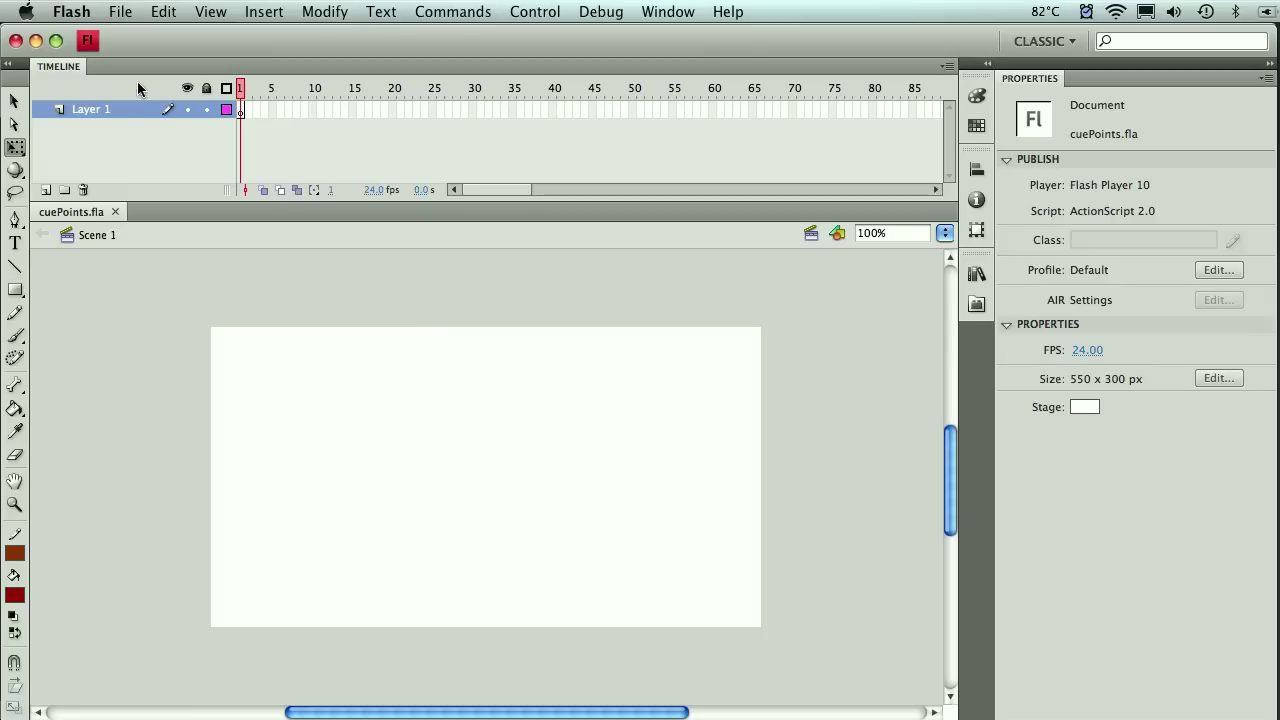
Import BuenoGreen.flv from the computer as a 320 x 240 FLVPlayback component with no skin.
{"action": "left_click", "coordinate": [120, 13]}
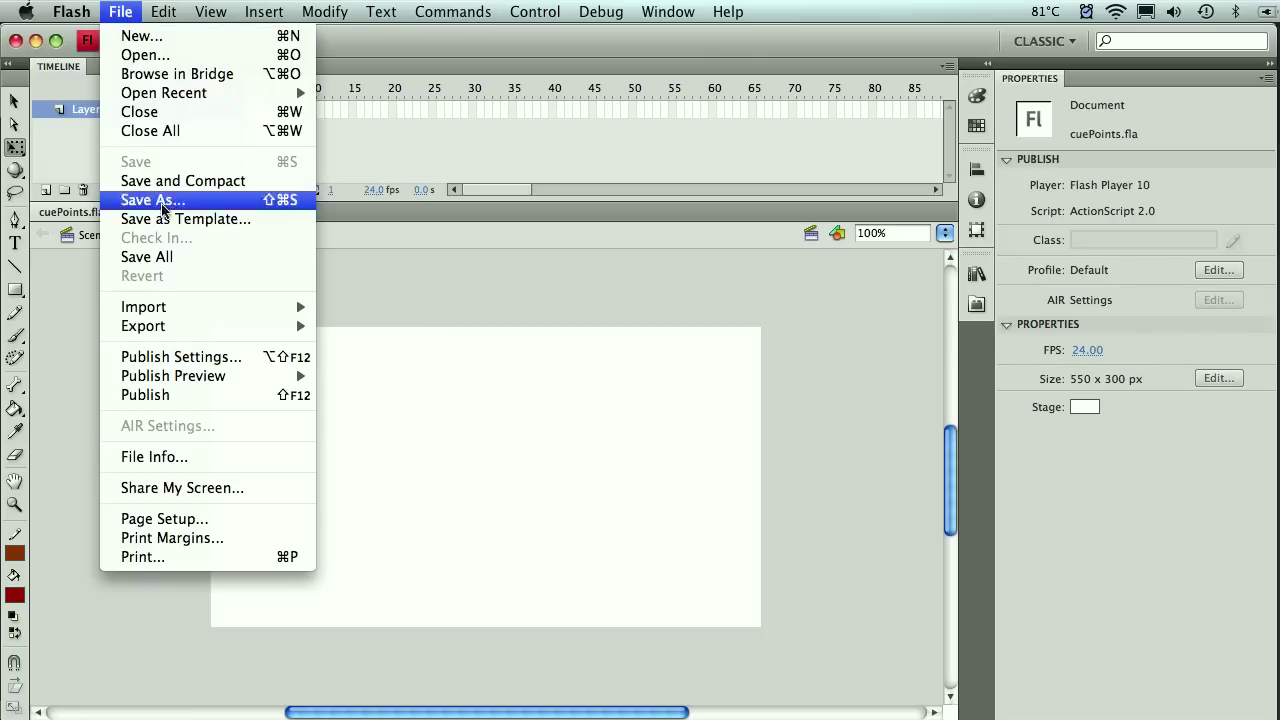
{"action": "mouse_move", "coordinate": [180, 310]}
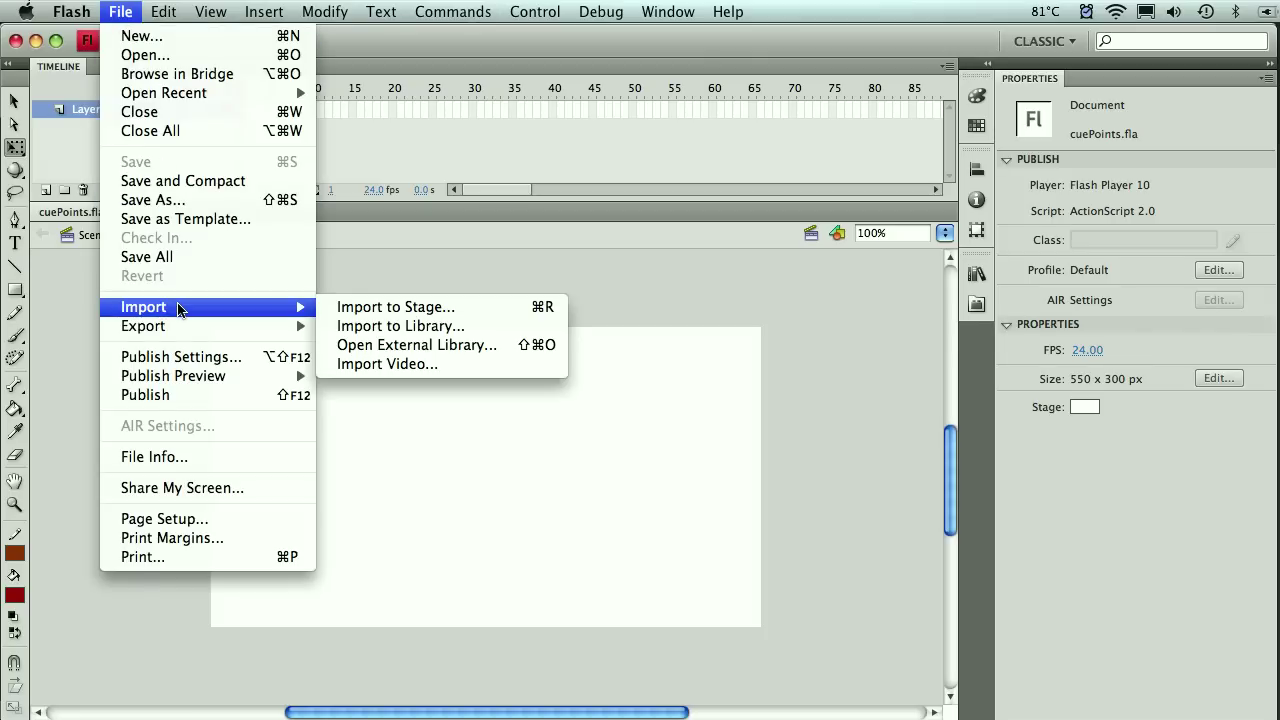
{"action": "left_click", "coordinate": [369, 364]}
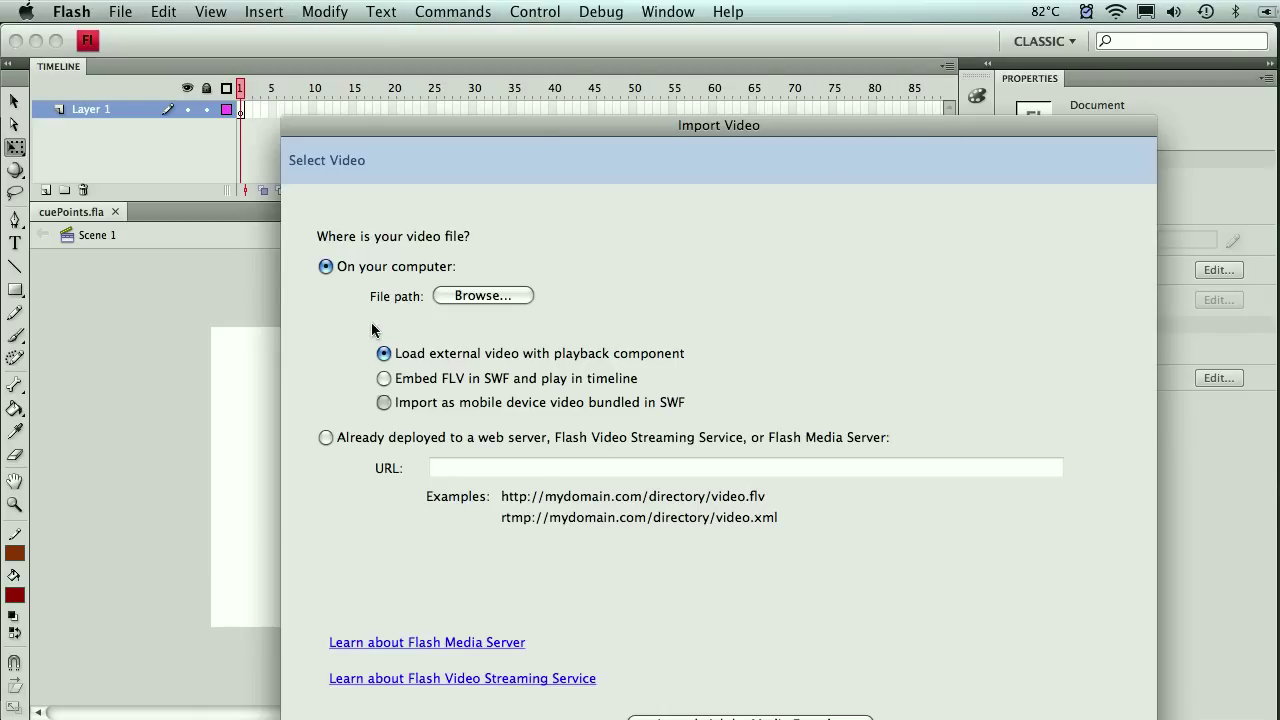
{"action": "left_click", "coordinate": [484, 297]}
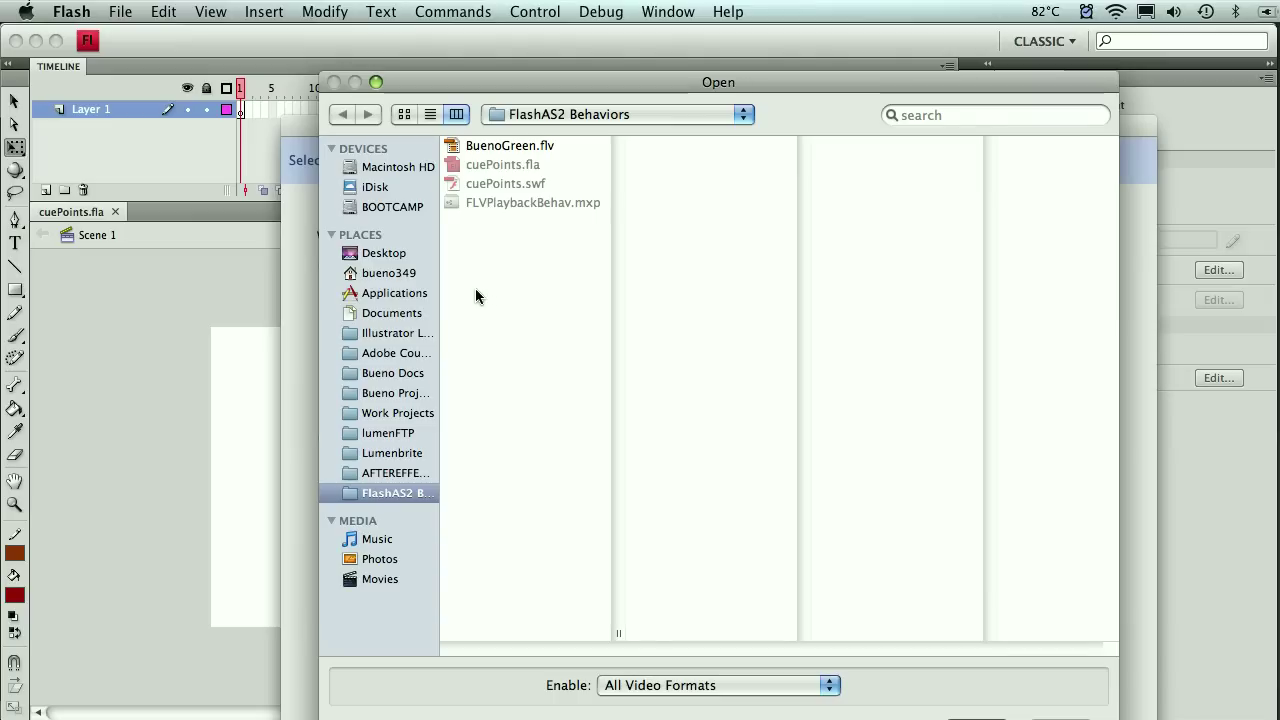
{"action": "left_click", "coordinate": [503, 147]}
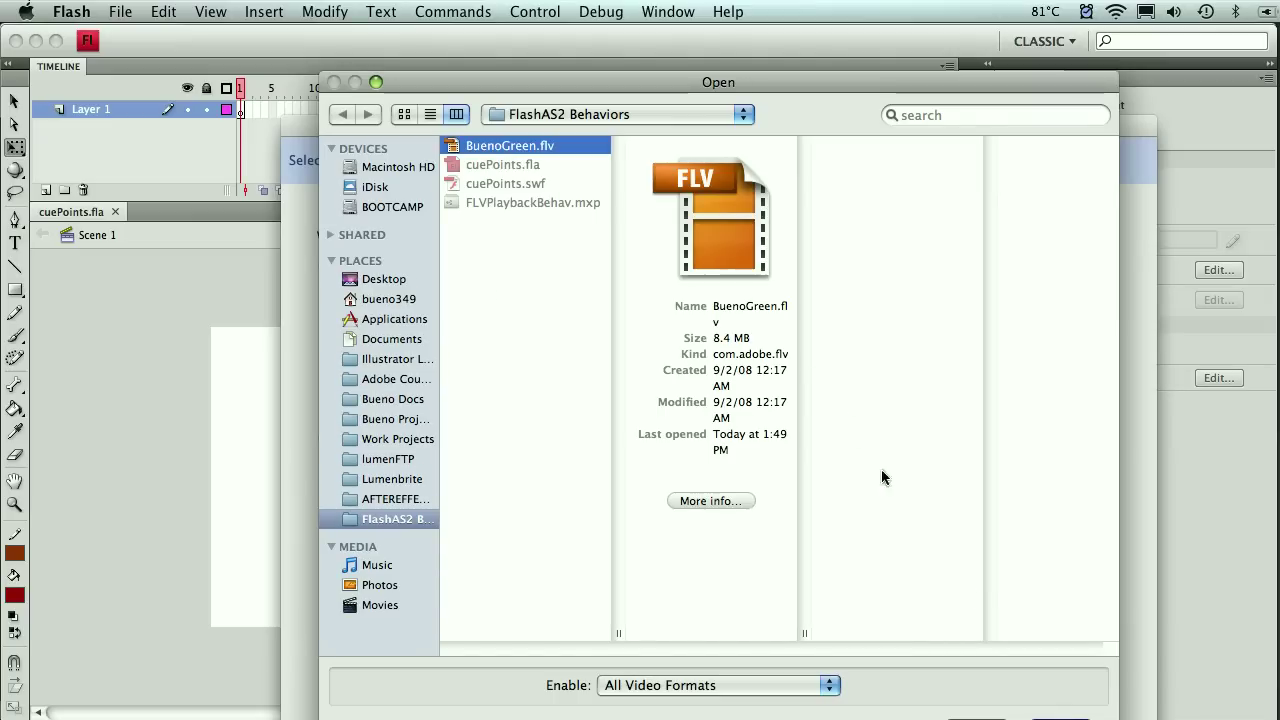
{"action": "key", "text": "Return"}
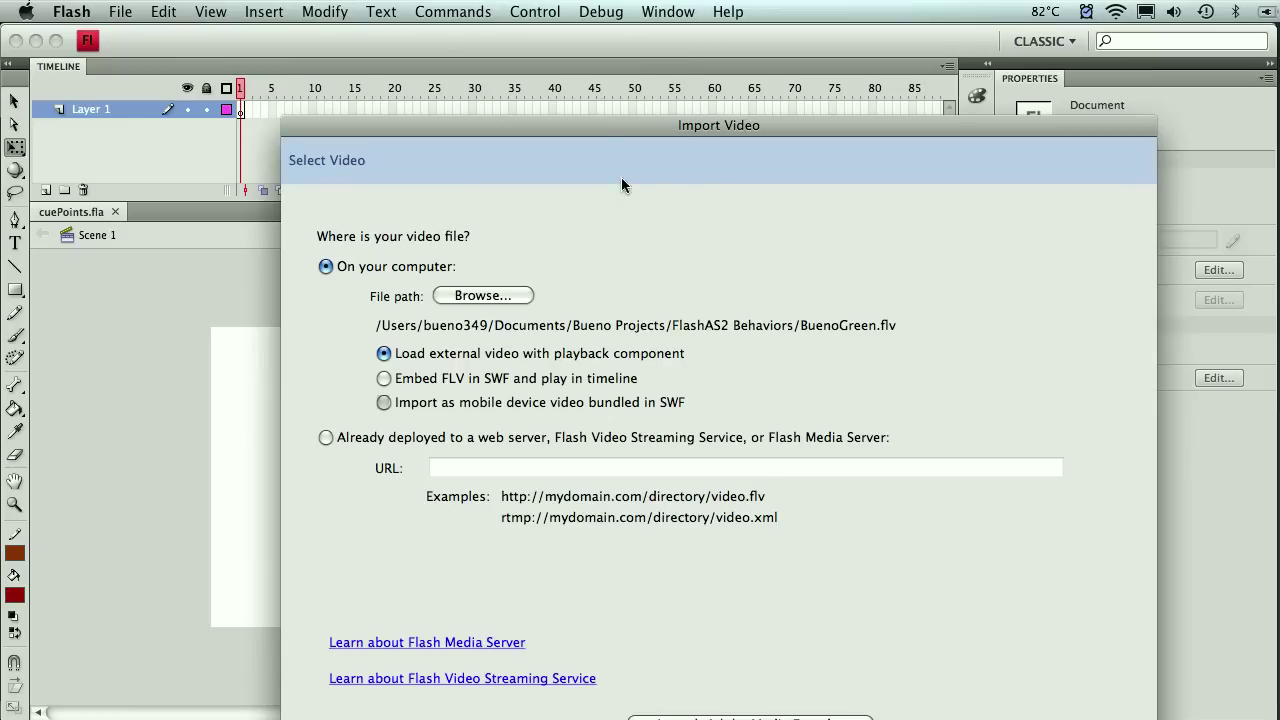
{"action": "left_click_drag", "start_coordinate": [601, 123], "coordinate": [513, 42]}
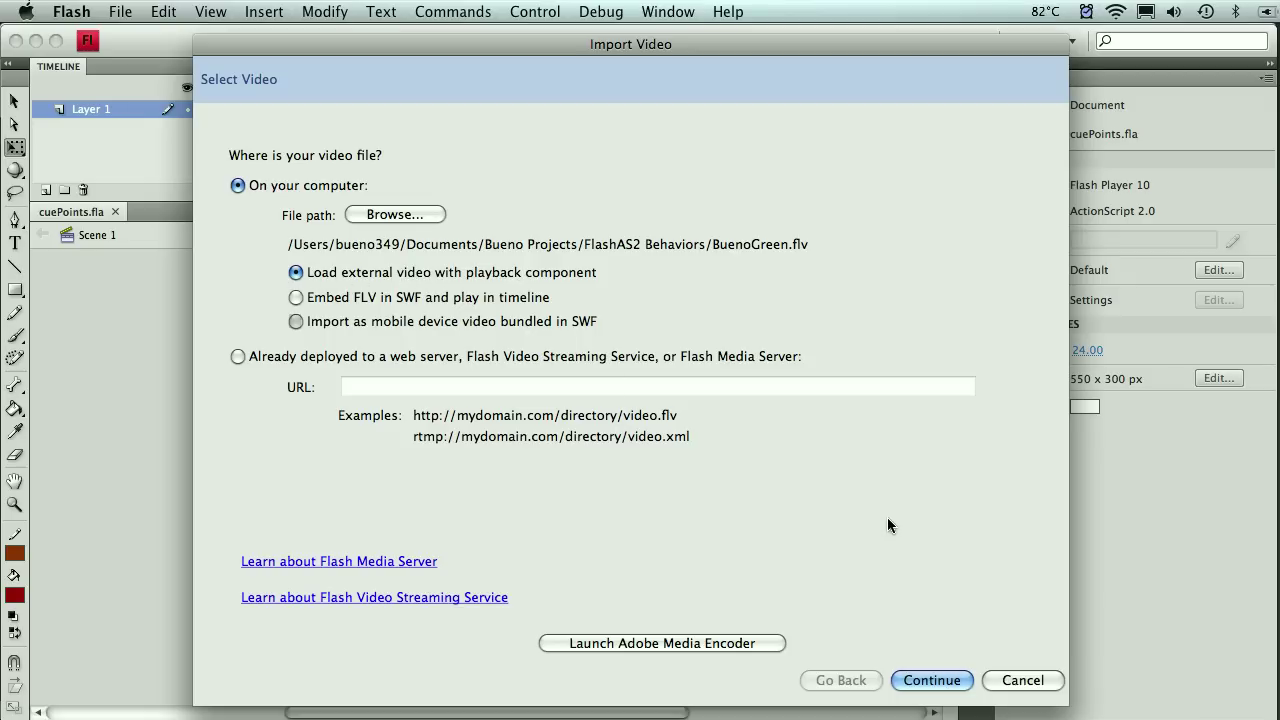
{"action": "left_click", "coordinate": [935, 681]}
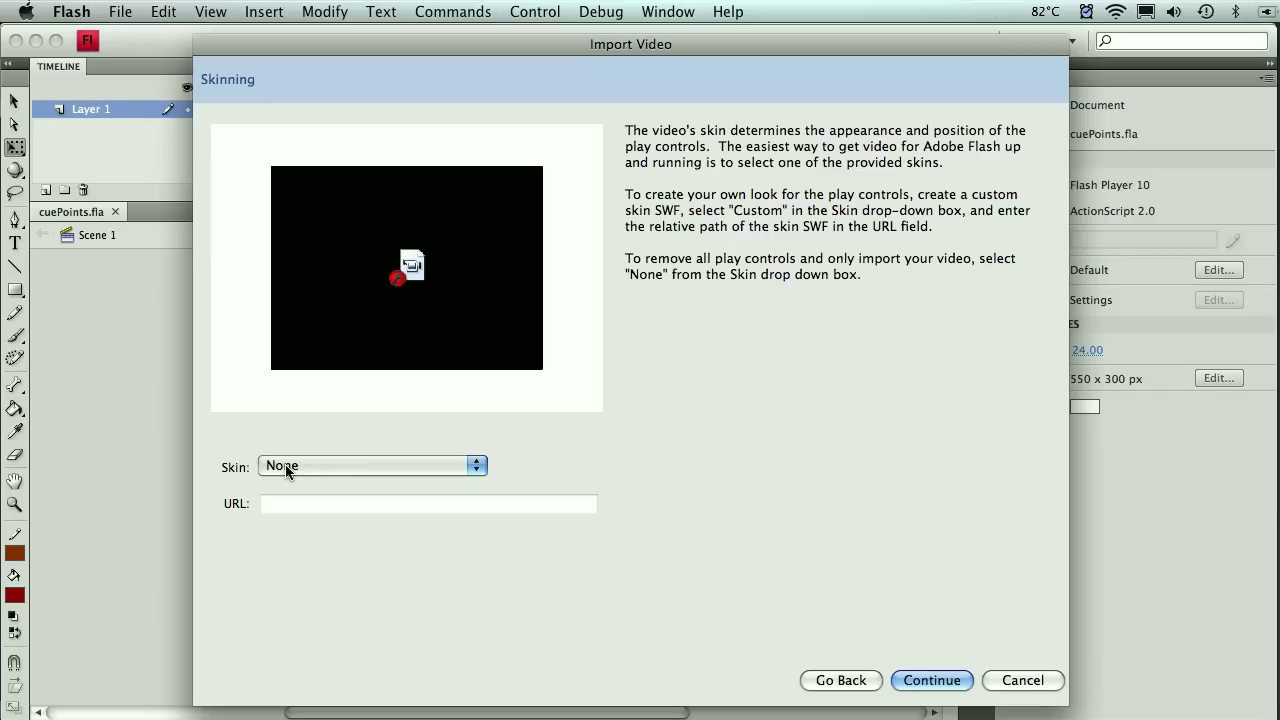
{"action": "left_click", "coordinate": [940, 683]}
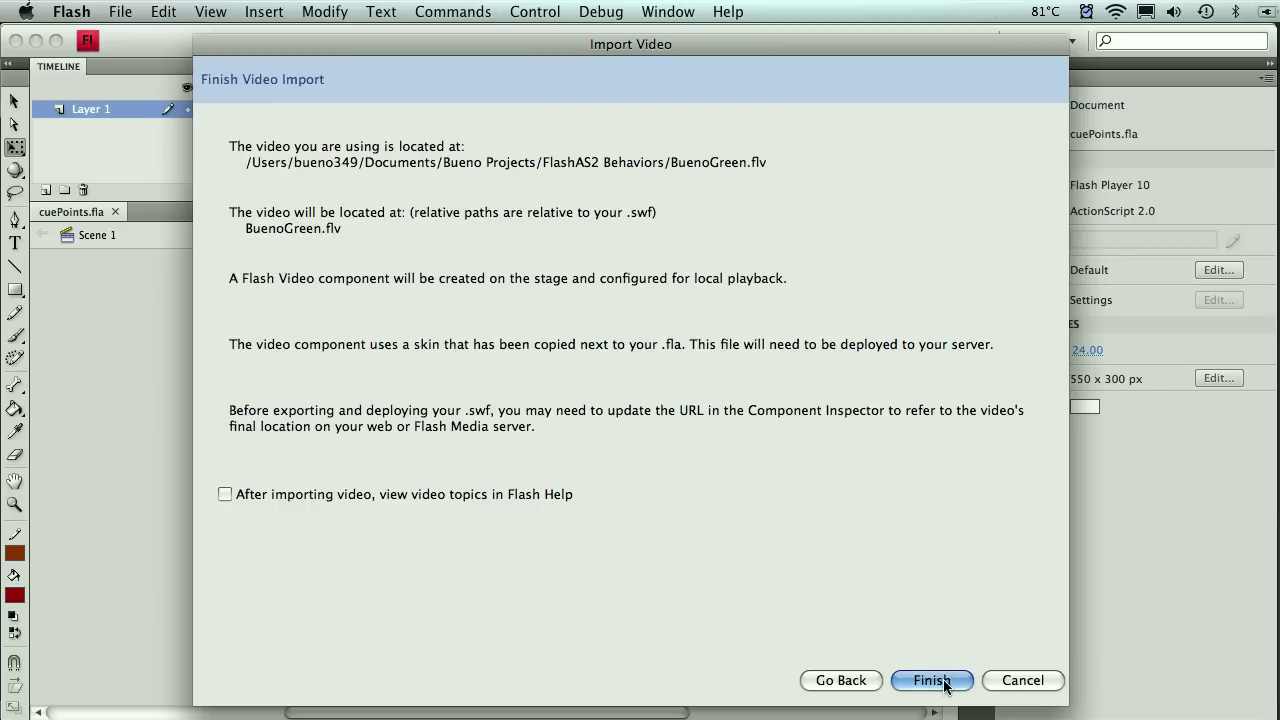
{"action": "left_click", "coordinate": [932, 680]}
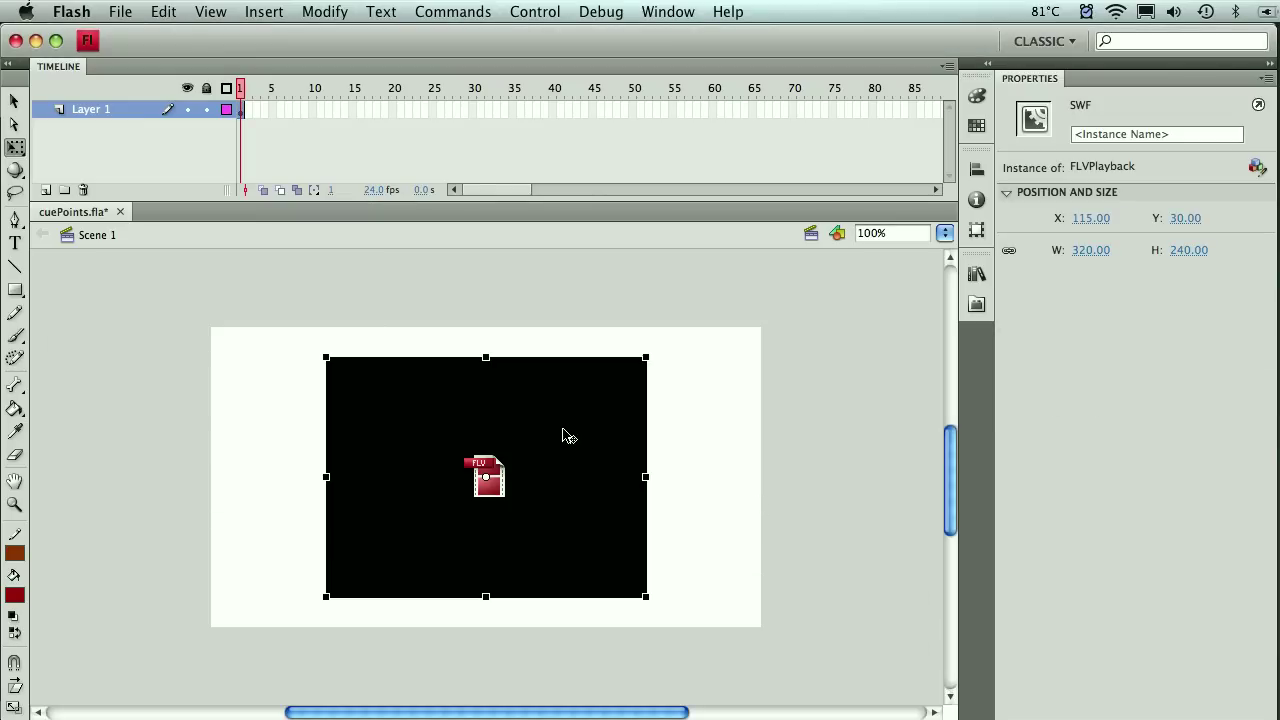
Move the video player and review its eight cue points, funClips through stopFlash, in Component Inspector.
{"action": "left_click_drag", "start_coordinate": [565, 437], "coordinate": [598, 463]}
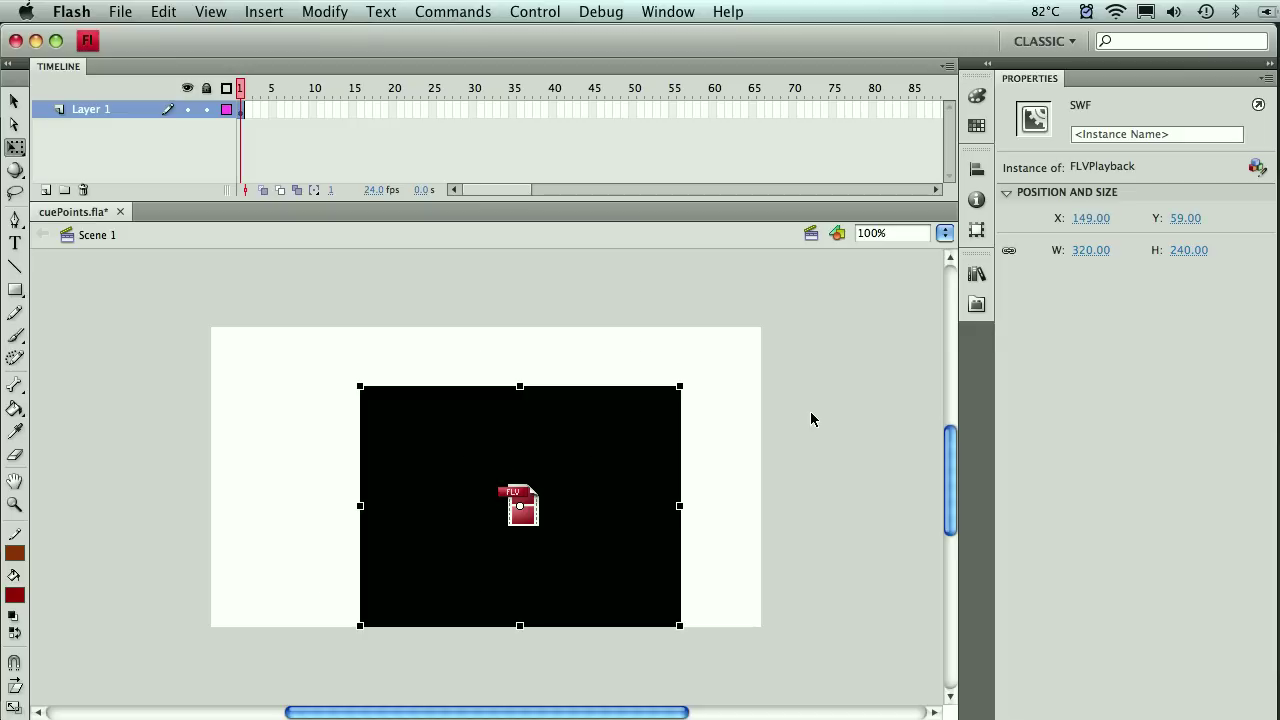
{"action": "left_click", "coordinate": [1256, 167]}
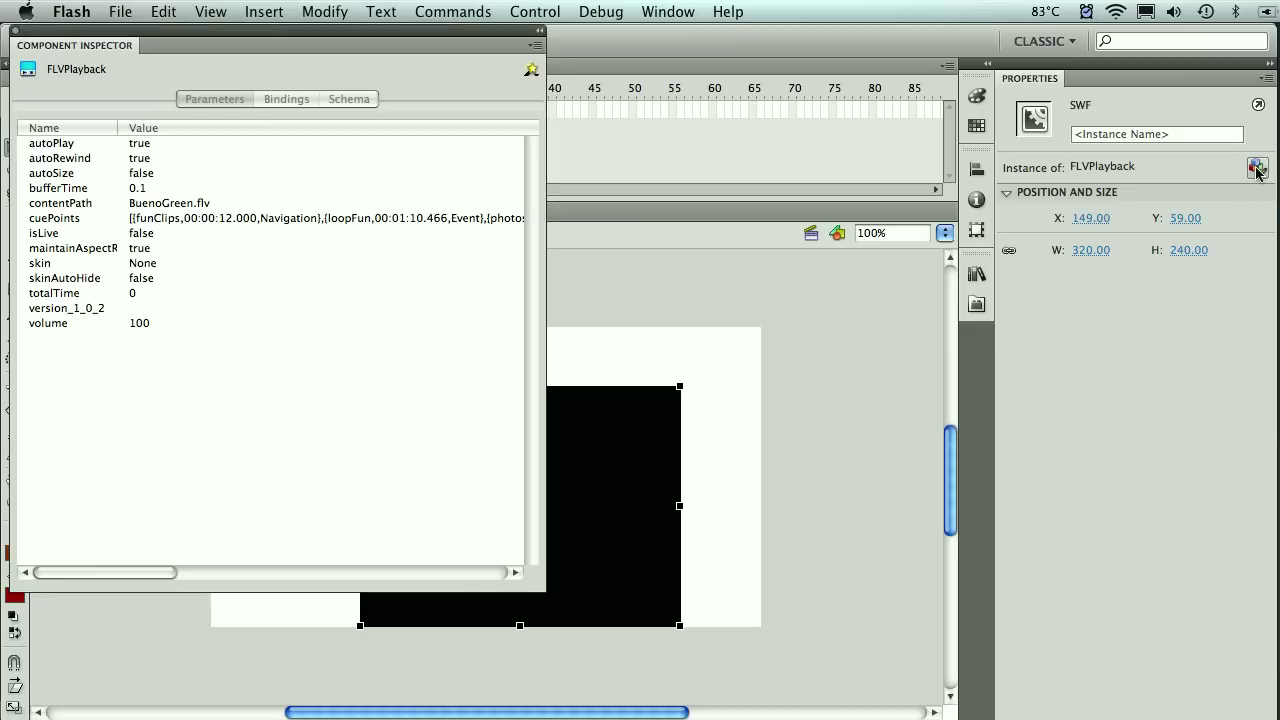
{"action": "left_click", "coordinate": [179, 217]}
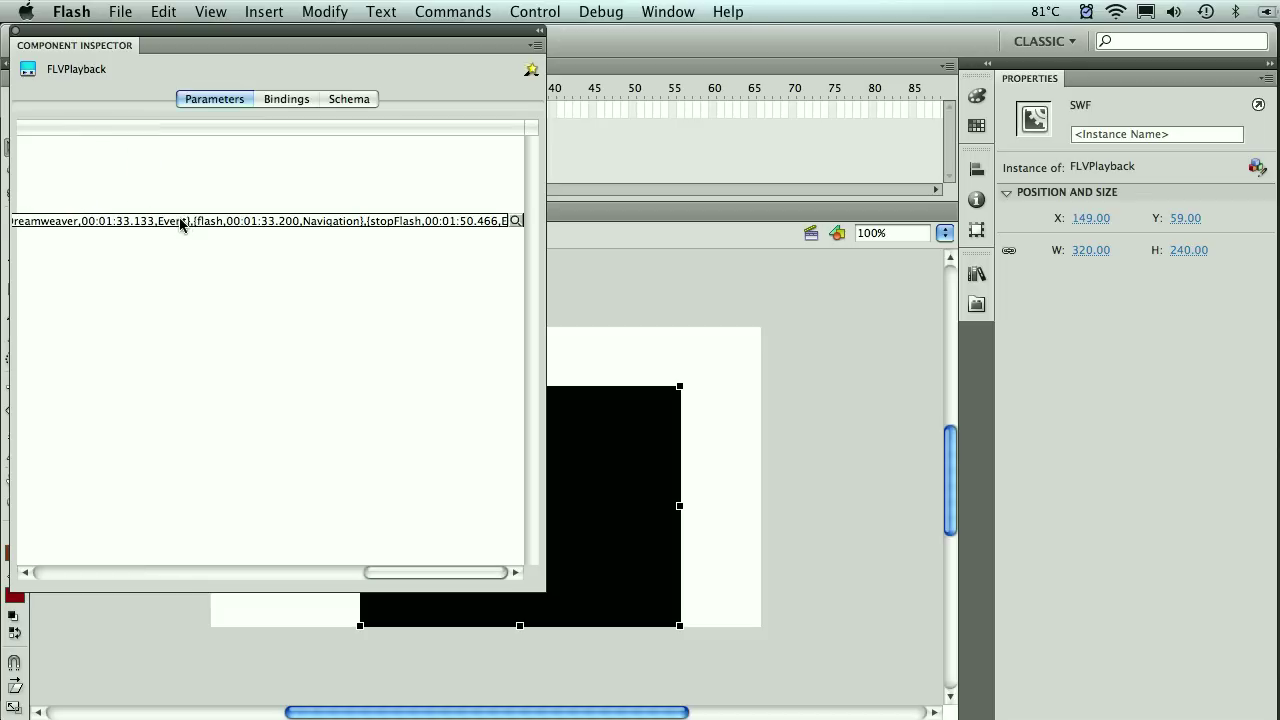
{"action": "double_click", "coordinate": [206, 221]}
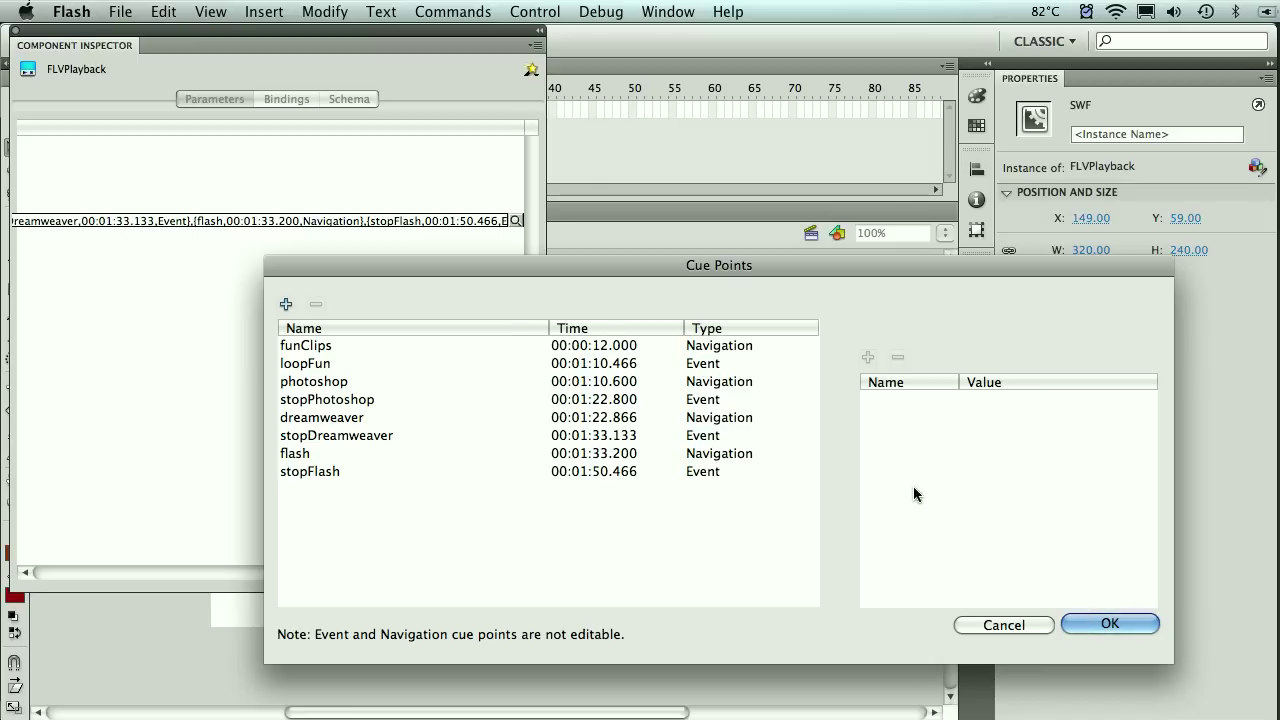
{"action": "left_click", "coordinate": [1118, 624]}
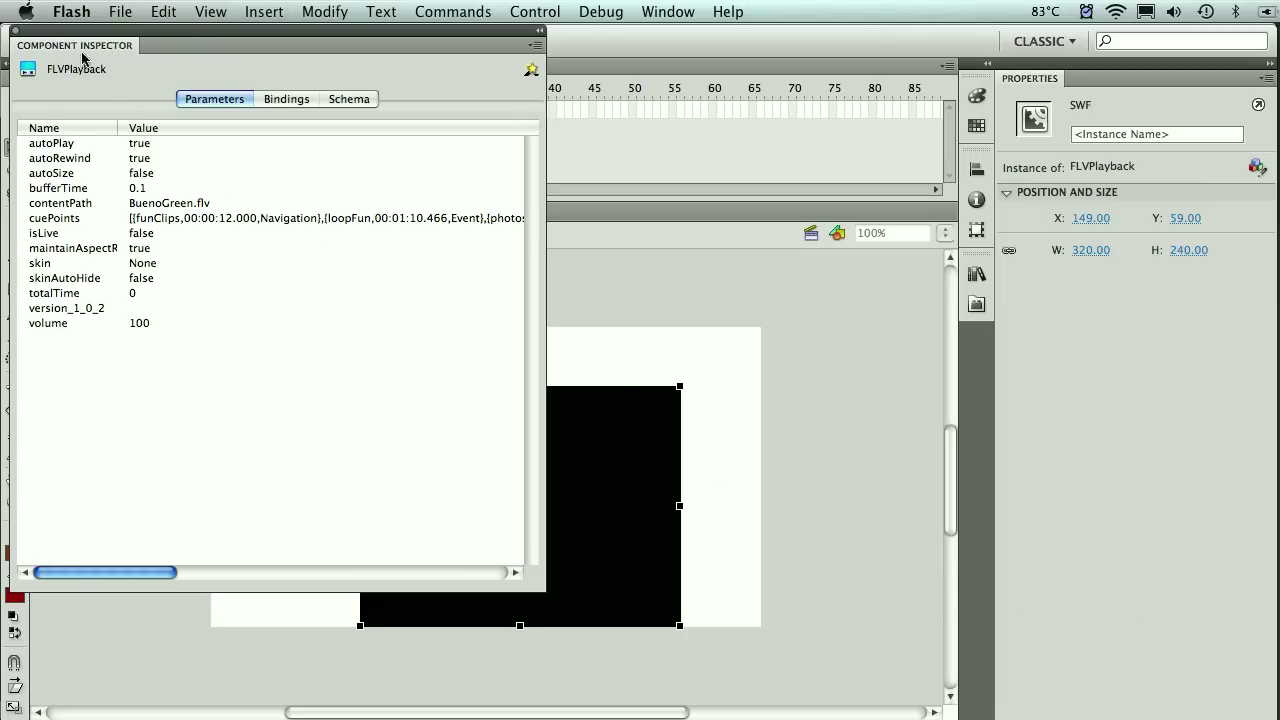
Shift the video right and drag the three logo graphics from the Library onto the stage.
{"action": "left_click", "coordinate": [15, 33]}
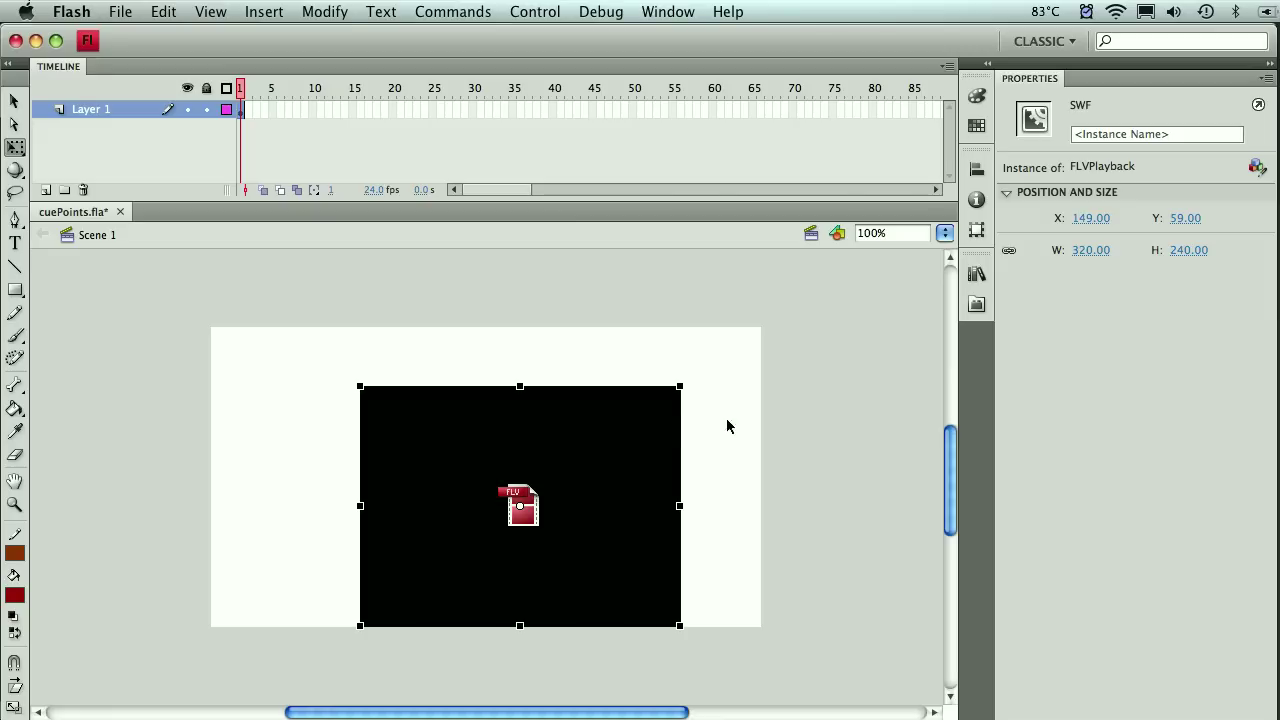
{"action": "left_click_drag", "start_coordinate": [632, 423], "coordinate": [703, 424]}
{"action": "left_click", "coordinate": [842, 378]}
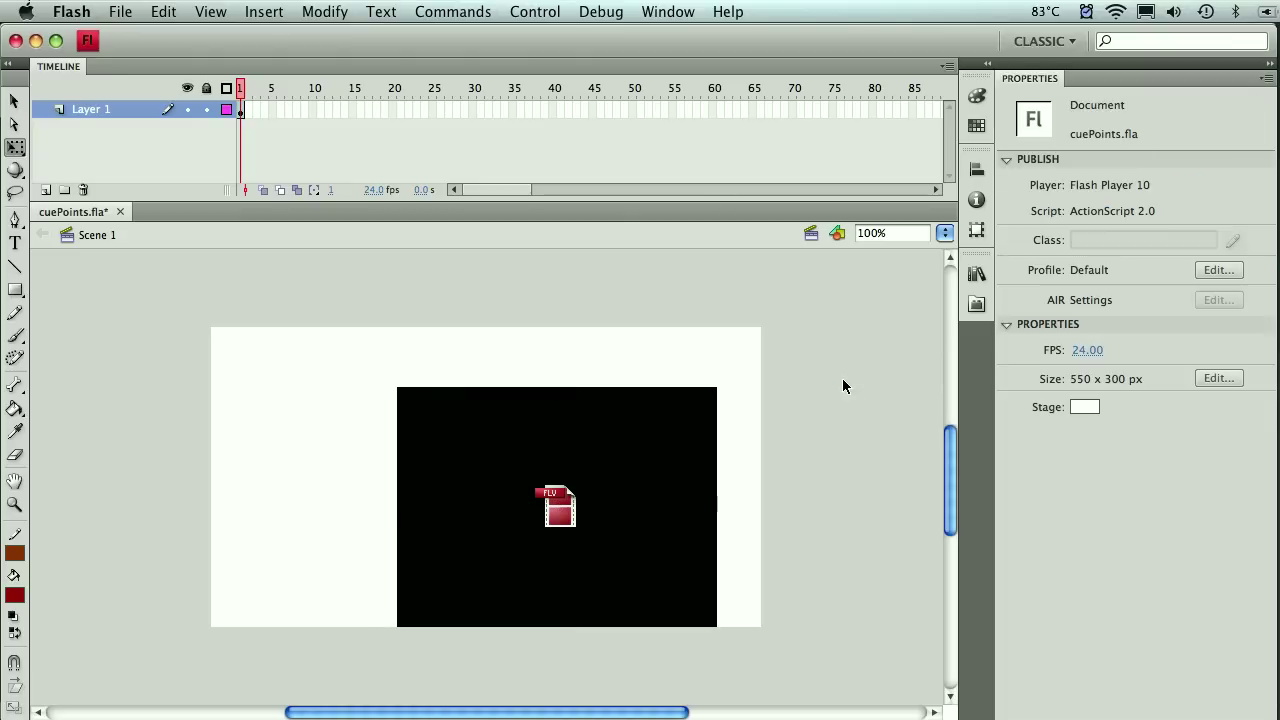
{"action": "left_click", "coordinate": [977, 276]}
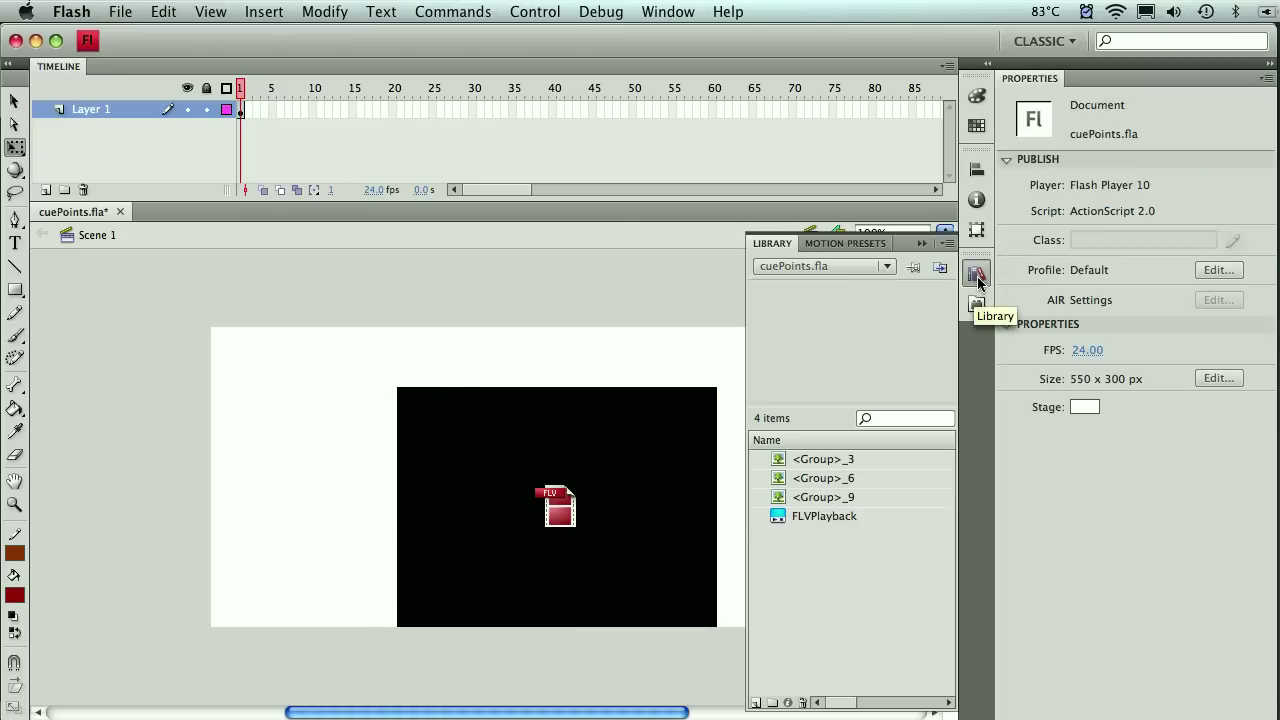
{"action": "left_click", "coordinate": [820, 459]}
{"action": "left_click", "coordinate": [831, 492], "text": "shift"}
{"action": "left_click_drag", "start_coordinate": [852, 474], "coordinate": [448, 441]}
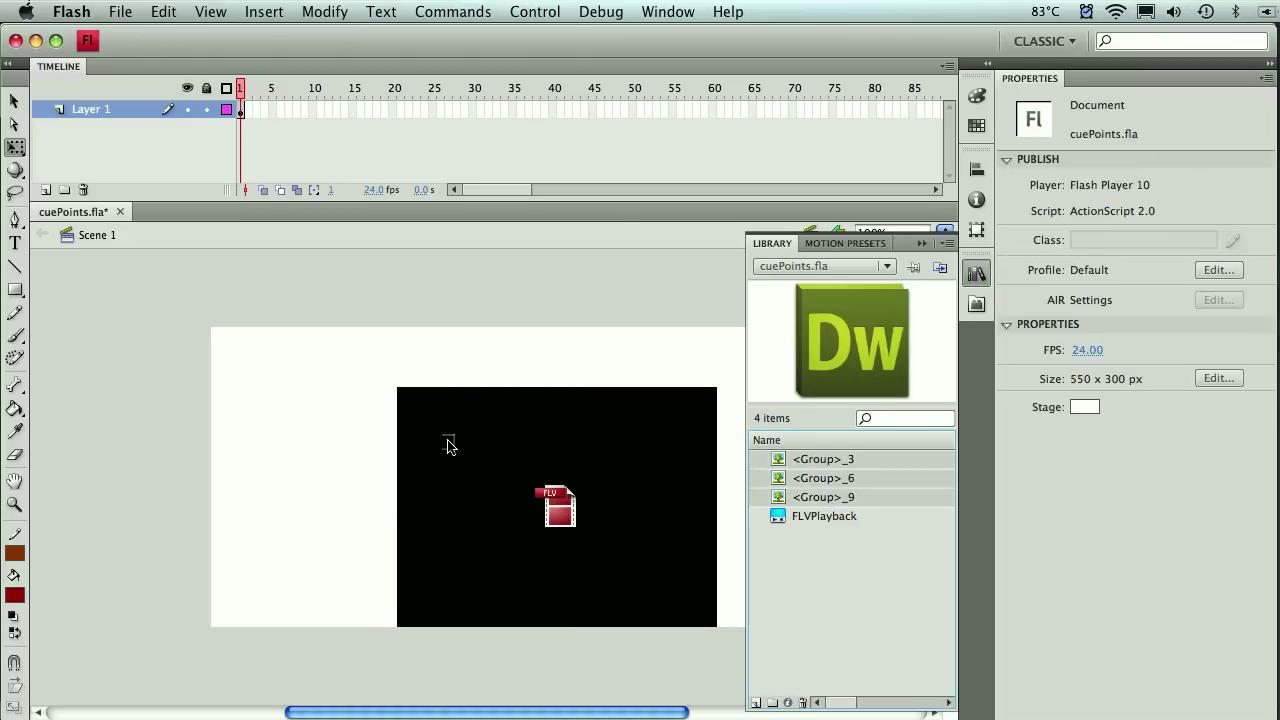
Resize the logo to 82 x 82 and arrange the logos down the stage's left side.
{"action": "left_click_drag", "start_coordinate": [319, 435], "coordinate": [319, 437]}
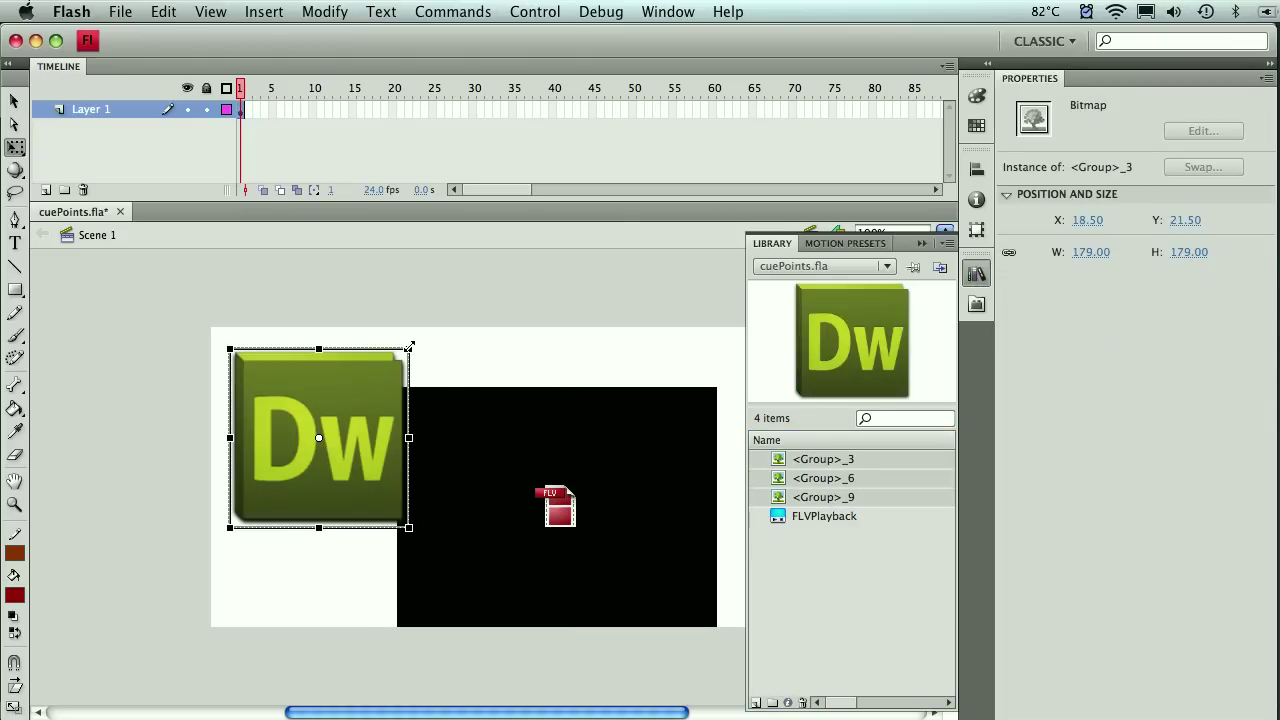
{"action": "left_click_drag", "start_coordinate": [409, 347], "coordinate": [313, 446]}
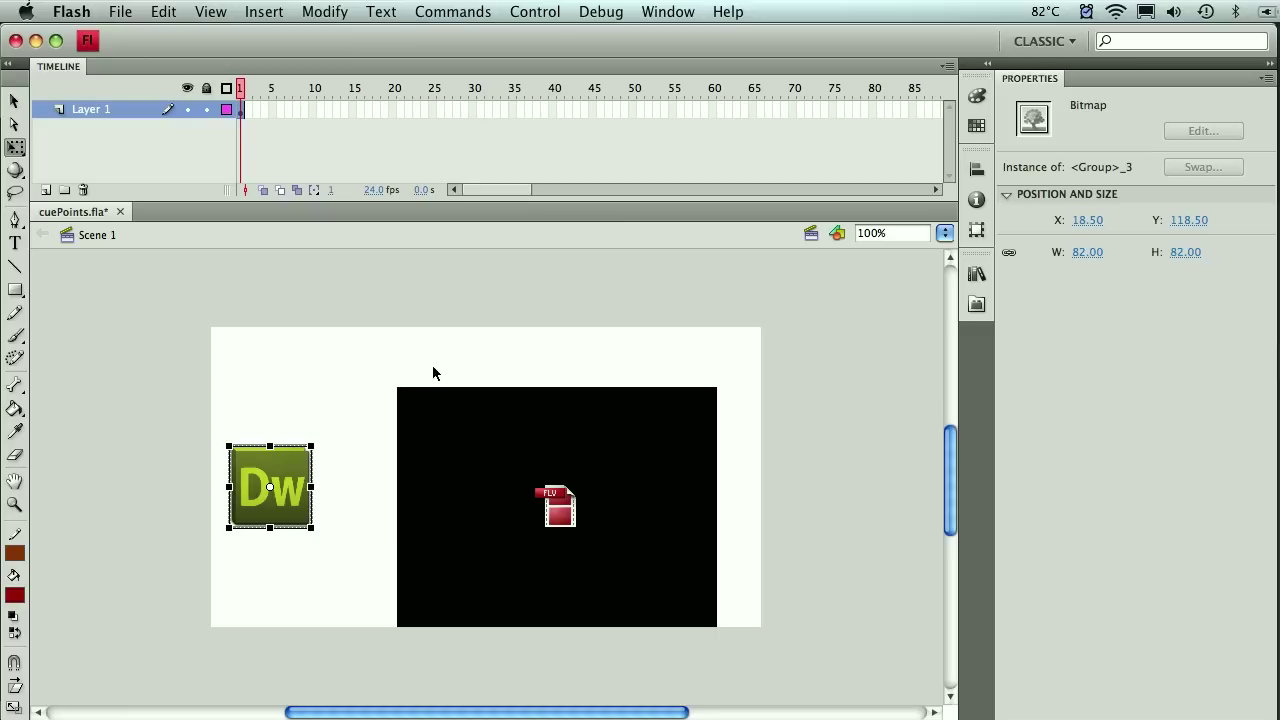
{"action": "left_click", "coordinate": [433, 372]}
{"action": "mouse_move", "coordinate": [281, 490]}
{"action": "left_mouse_down"}
{"action": "mouse_move", "coordinate": [270, 586]}
{"action": "mouse_move", "coordinate": [288, 571]}
{"action": "mouse_move", "coordinate": [277, 380]}
{"action": "mouse_move", "coordinate": [278, 470]}
{"action": "left_mouse_up"}
{"action": "left_click_drag", "start_coordinate": [282, 548], "coordinate": [280, 539]}
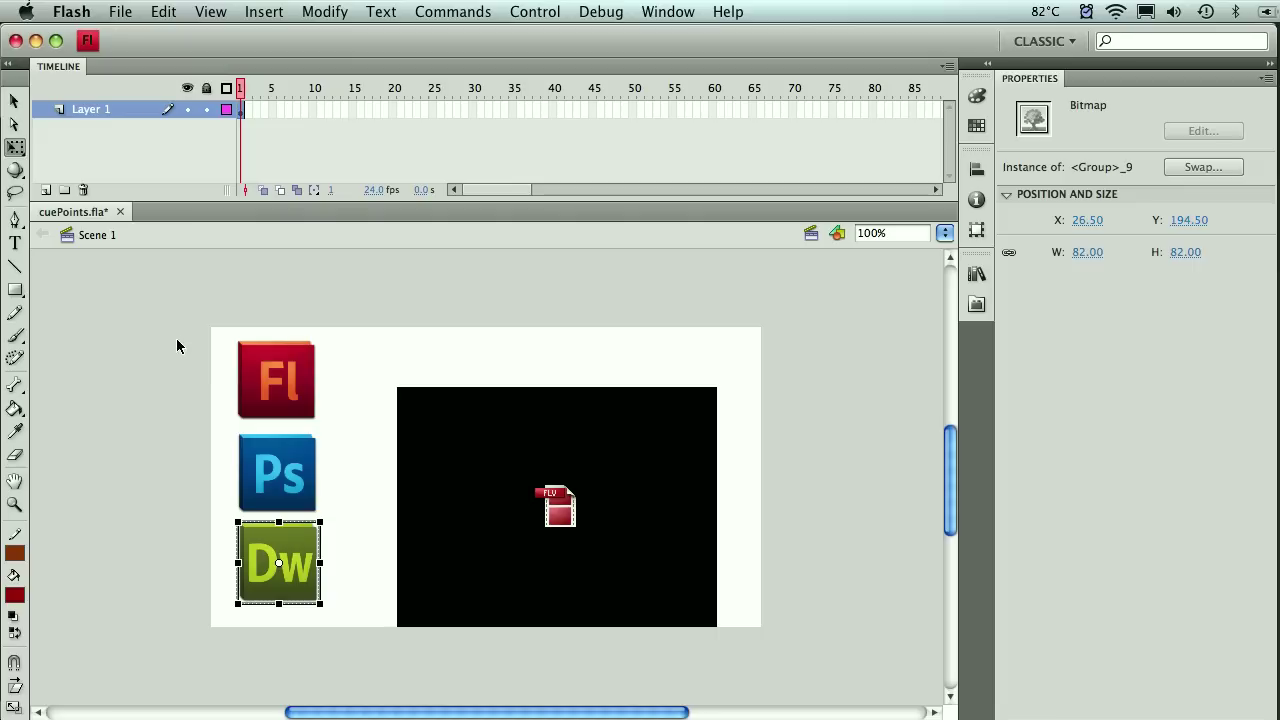
Align the three logos by their left edges and space them evenly vertically.
{"action": "left_click_drag", "start_coordinate": [177, 346], "coordinate": [328, 610]}
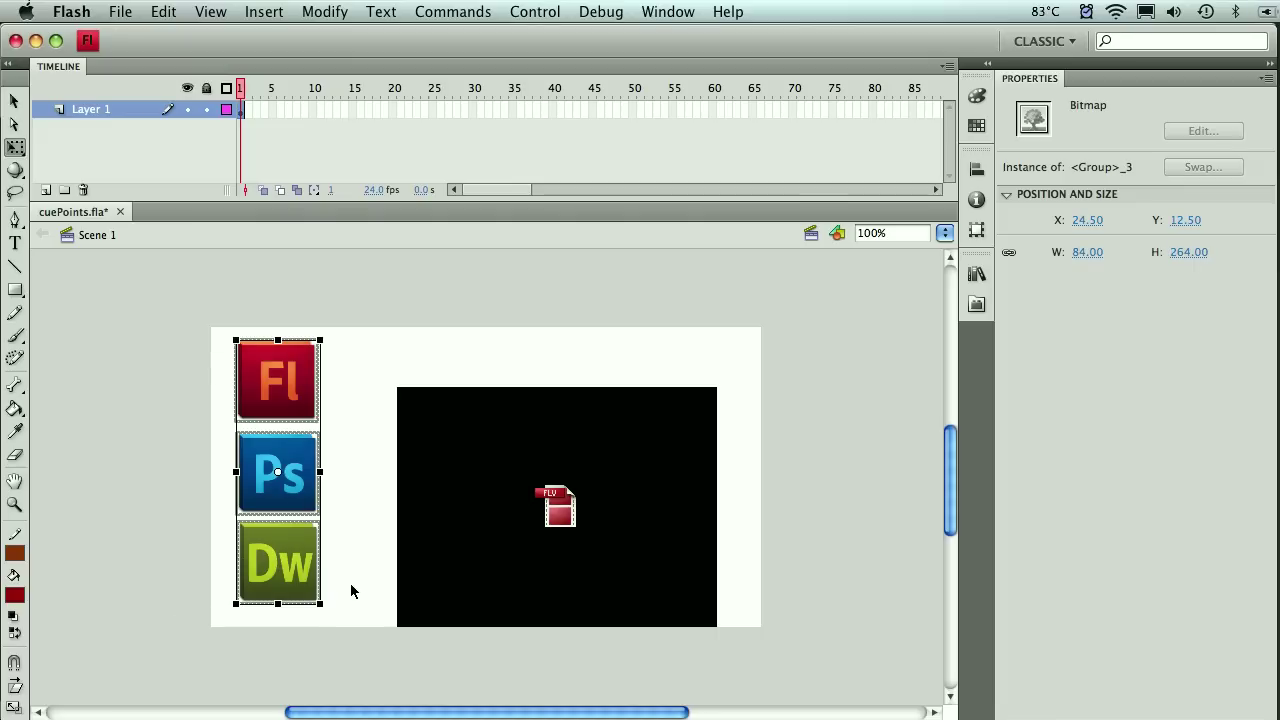
{"action": "left_click", "coordinate": [977, 169]}
{"action": "left_click", "coordinate": [766, 197]}
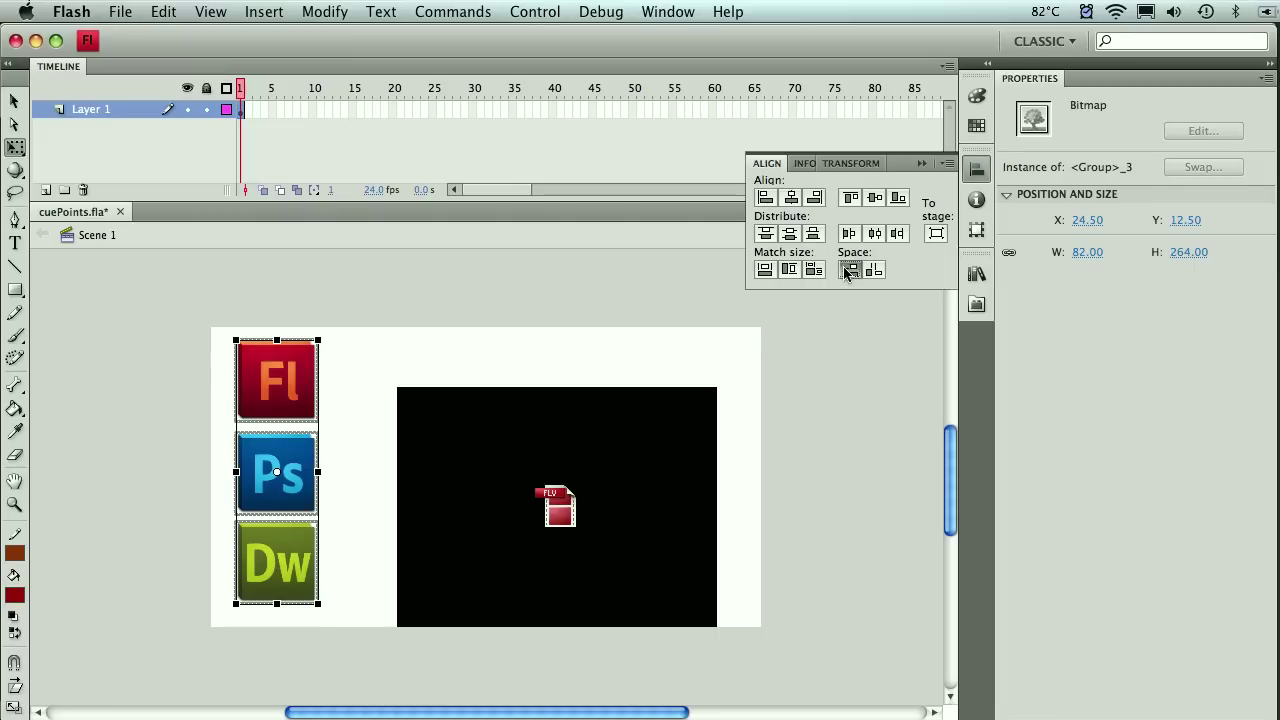
{"action": "left_click", "coordinate": [846, 271]}
{"action": "left_click", "coordinate": [574, 334]}
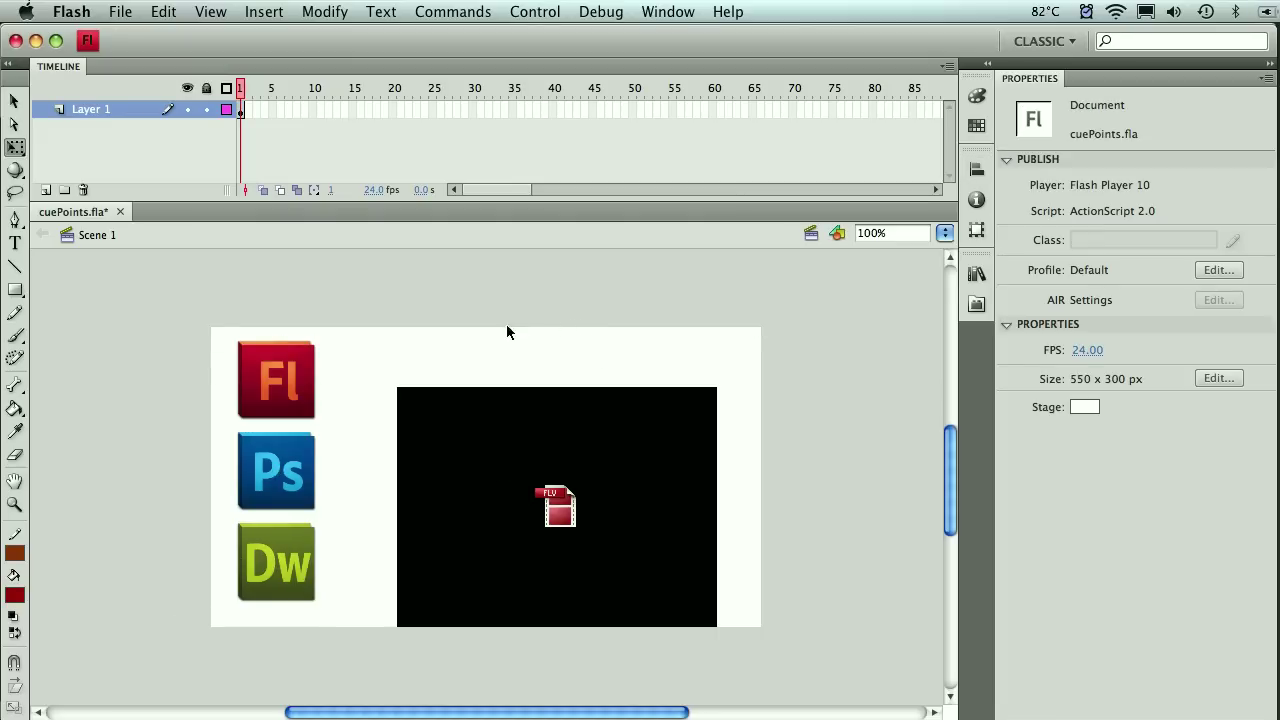
Convert each logo with F8 into a Button symbol: Fl to btnFL, Ps to btnPS, Dw to btnDW.
{"action": "left_click", "coordinate": [296, 386]}
{"action": "key", "text": "F8"}
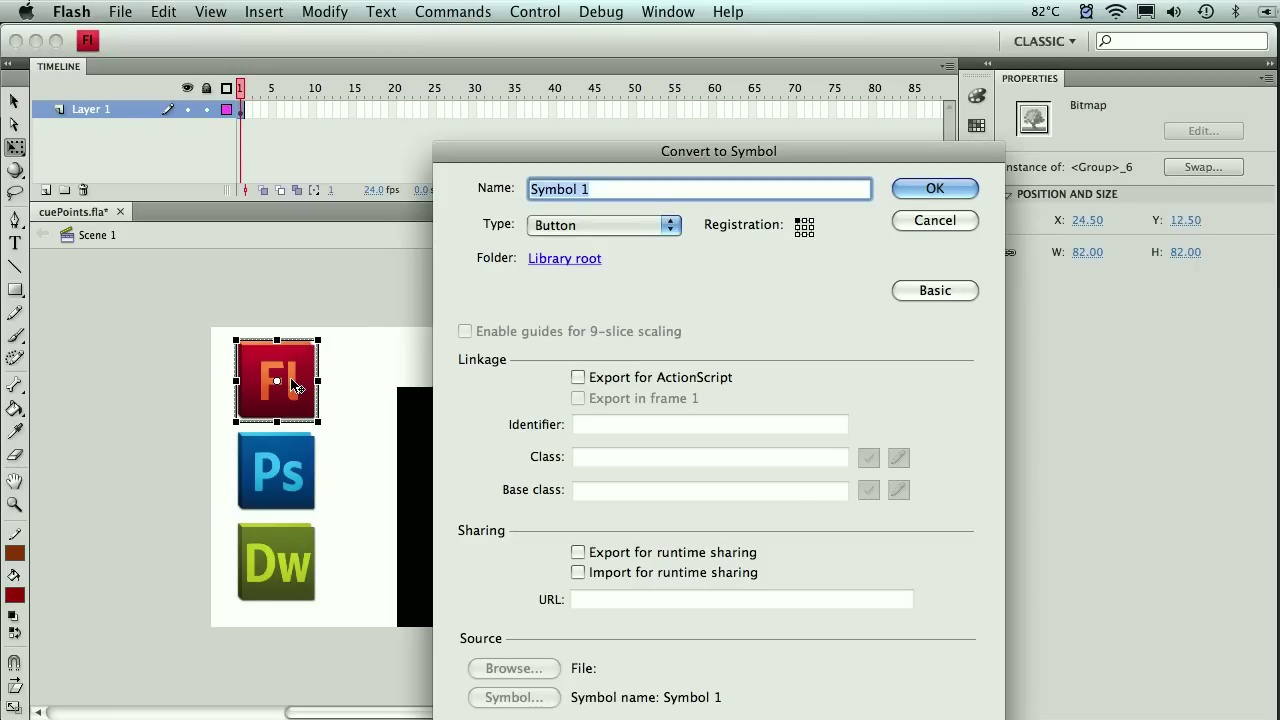
{"action": "type", "text": "b"}
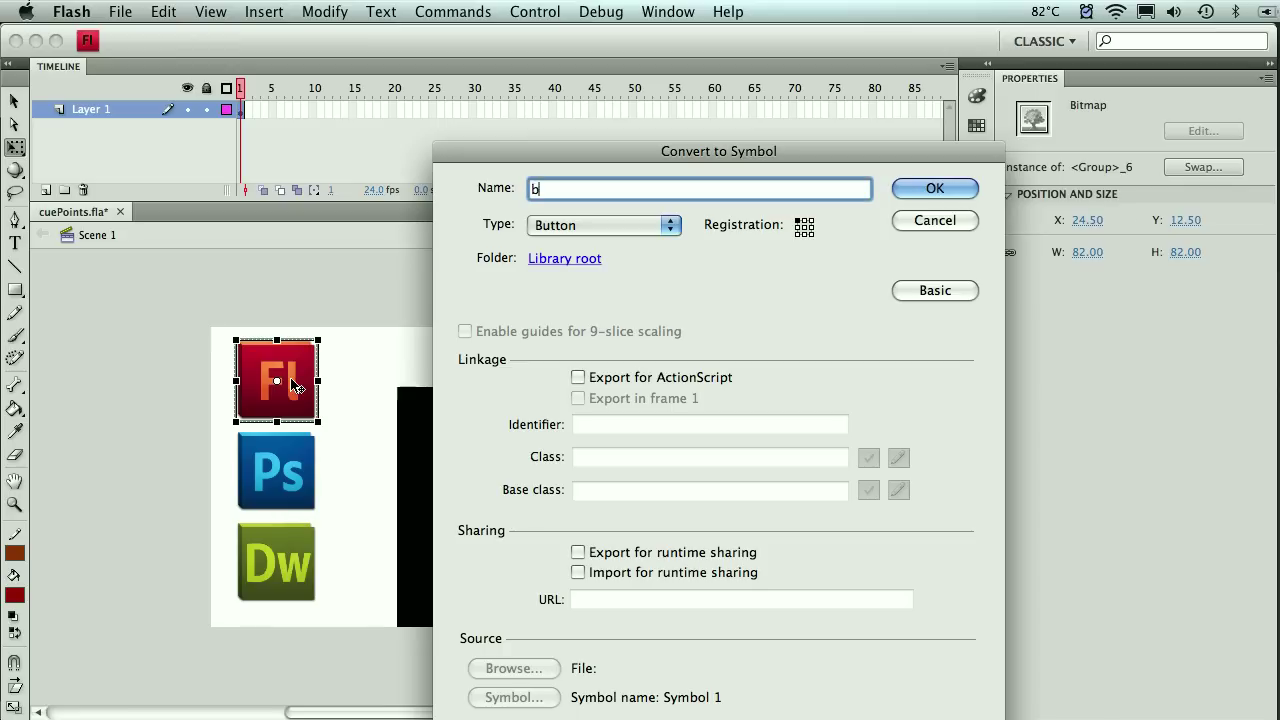
{"action": "type", "text": "tnFL"}
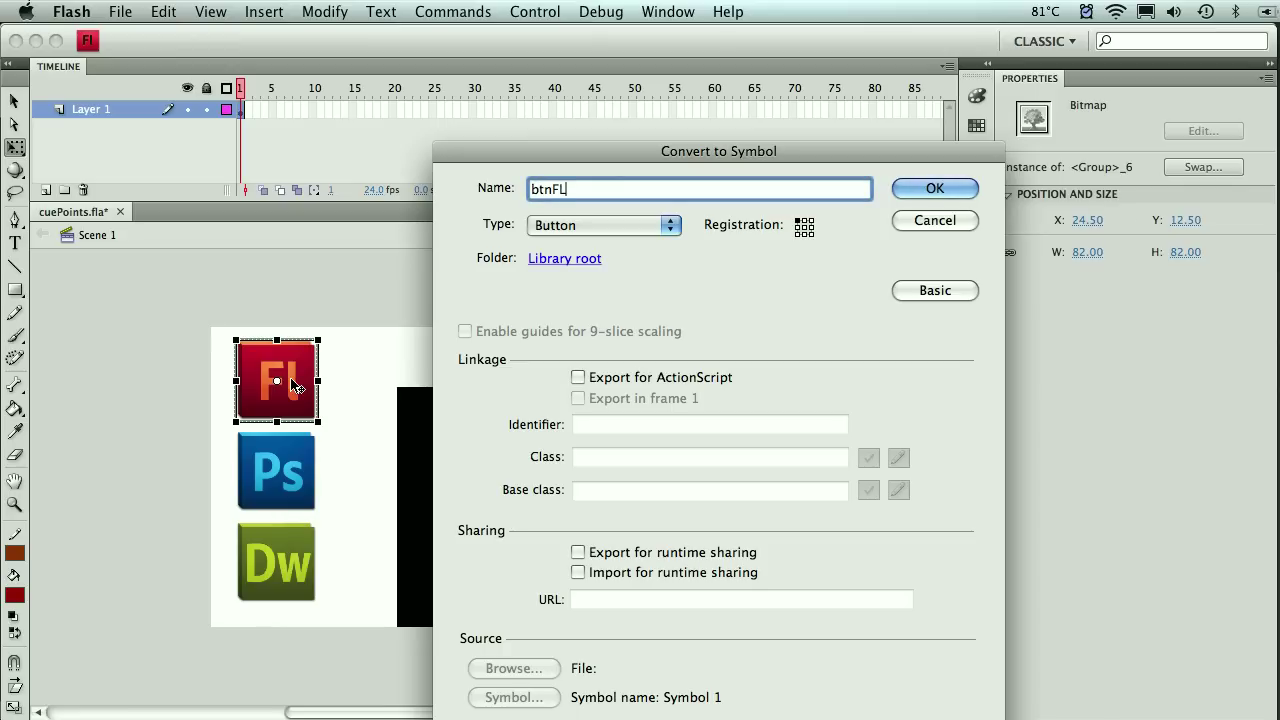
{"action": "key", "text": "Return"}
{"action": "left_click", "coordinate": [290, 493]}
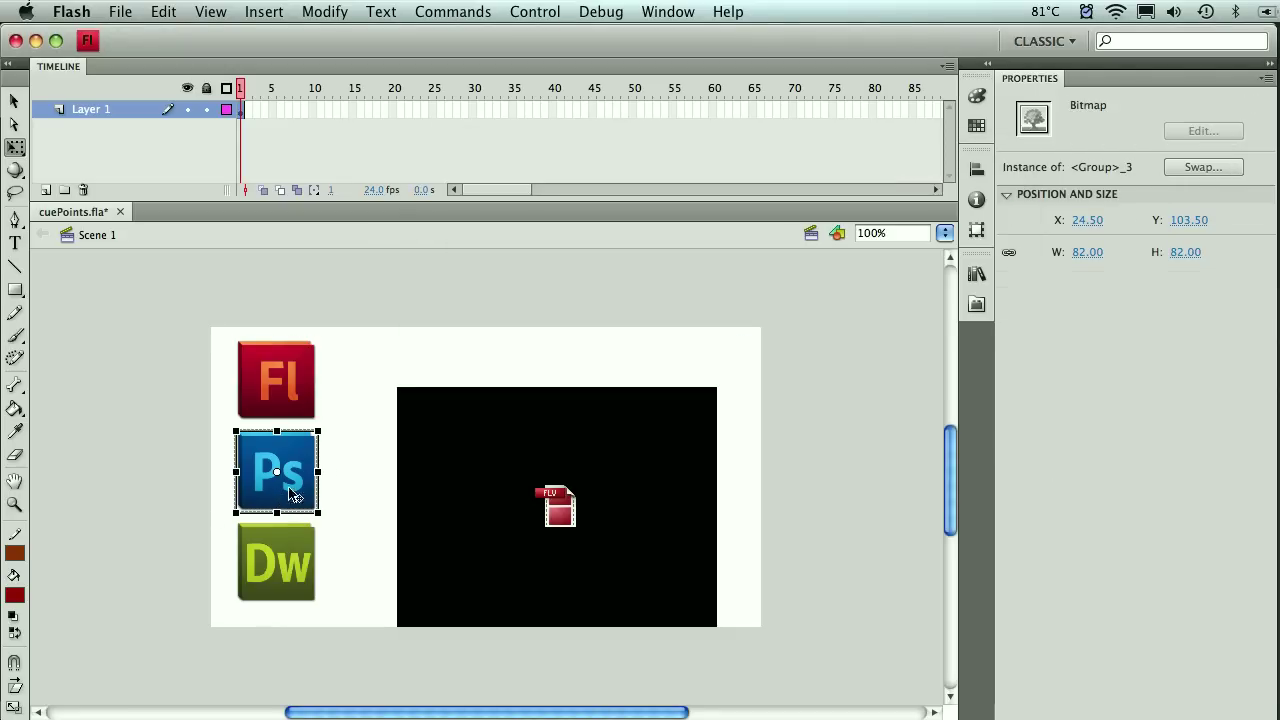
{"action": "key", "text": "F8"}
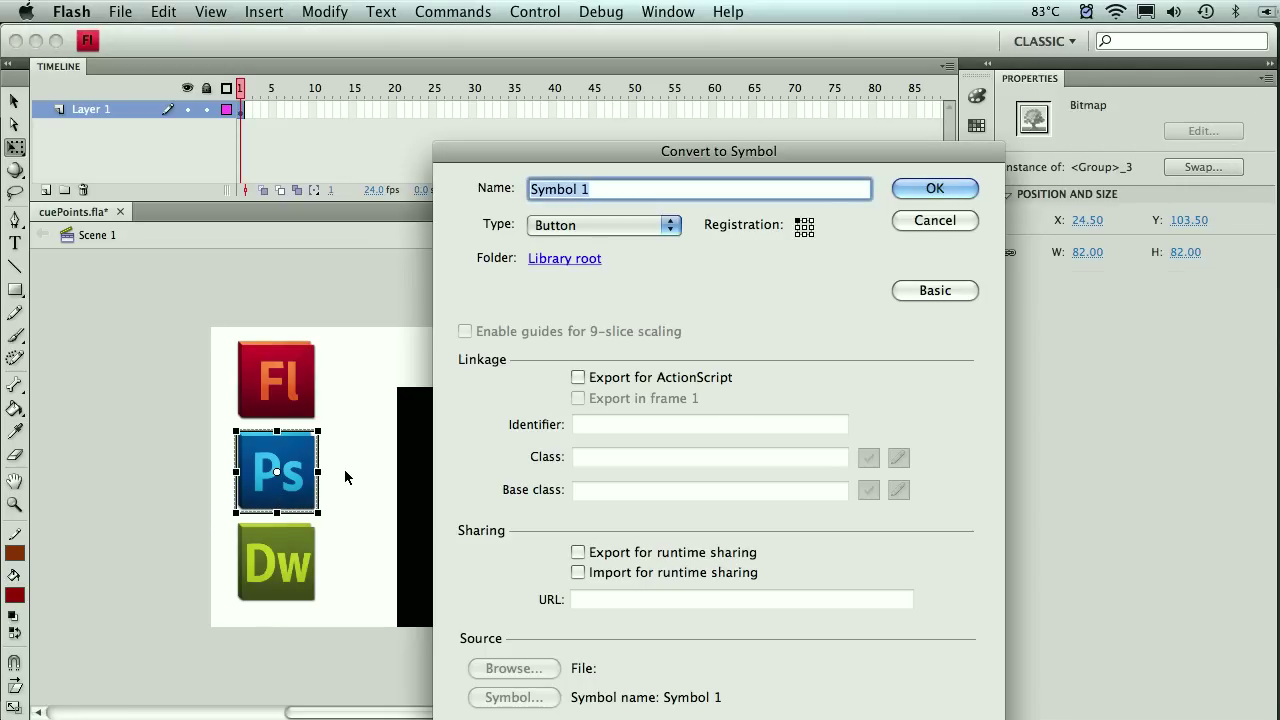
{"action": "type", "text": "btnPS"}
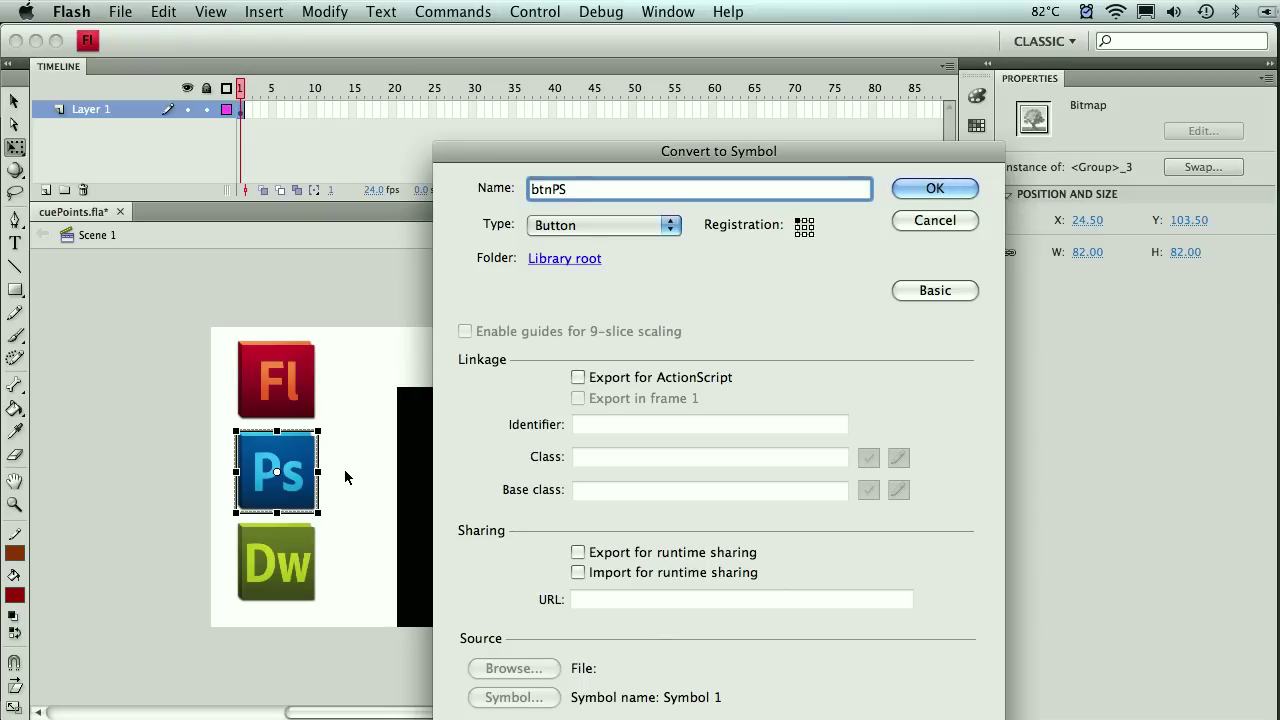
{"action": "key", "text": "Return"}
{"action": "left_click", "coordinate": [282, 586]}
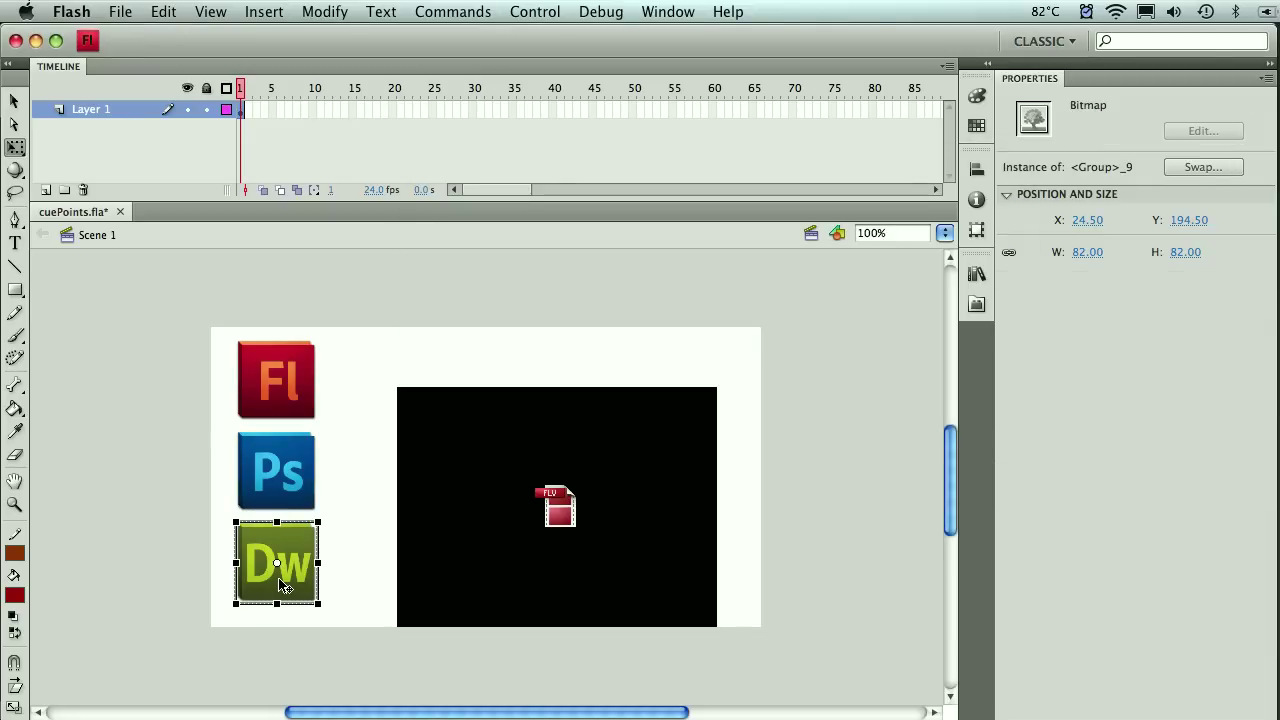
{"action": "key", "text": "F8"}
{"action": "type", "text": "btn"}
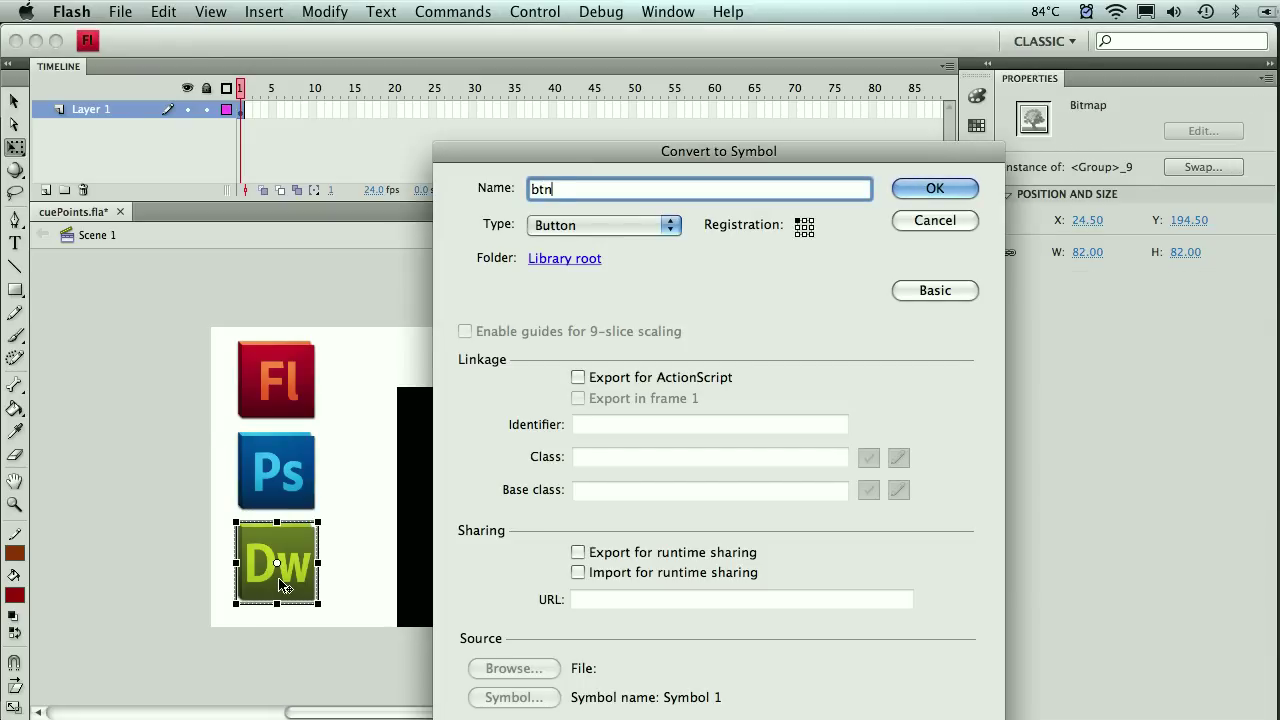
{"action": "type", "text": "DW"}
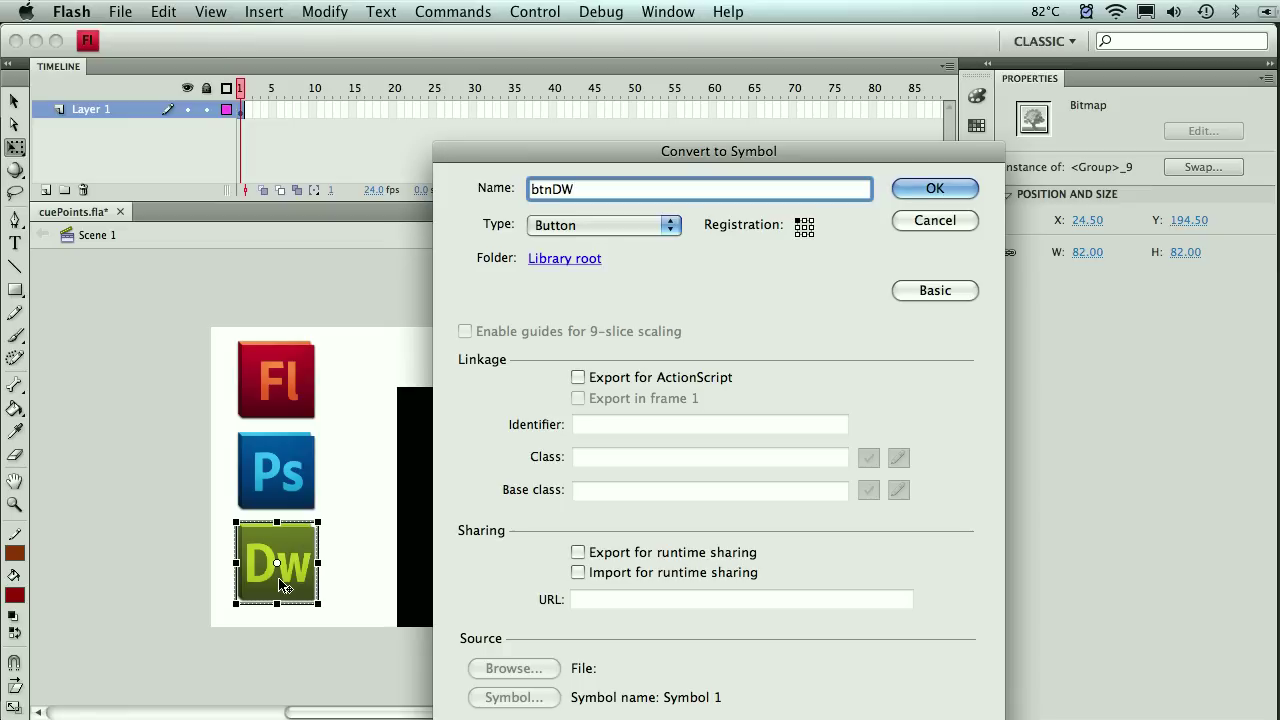
{"action": "key", "text": "Return"}
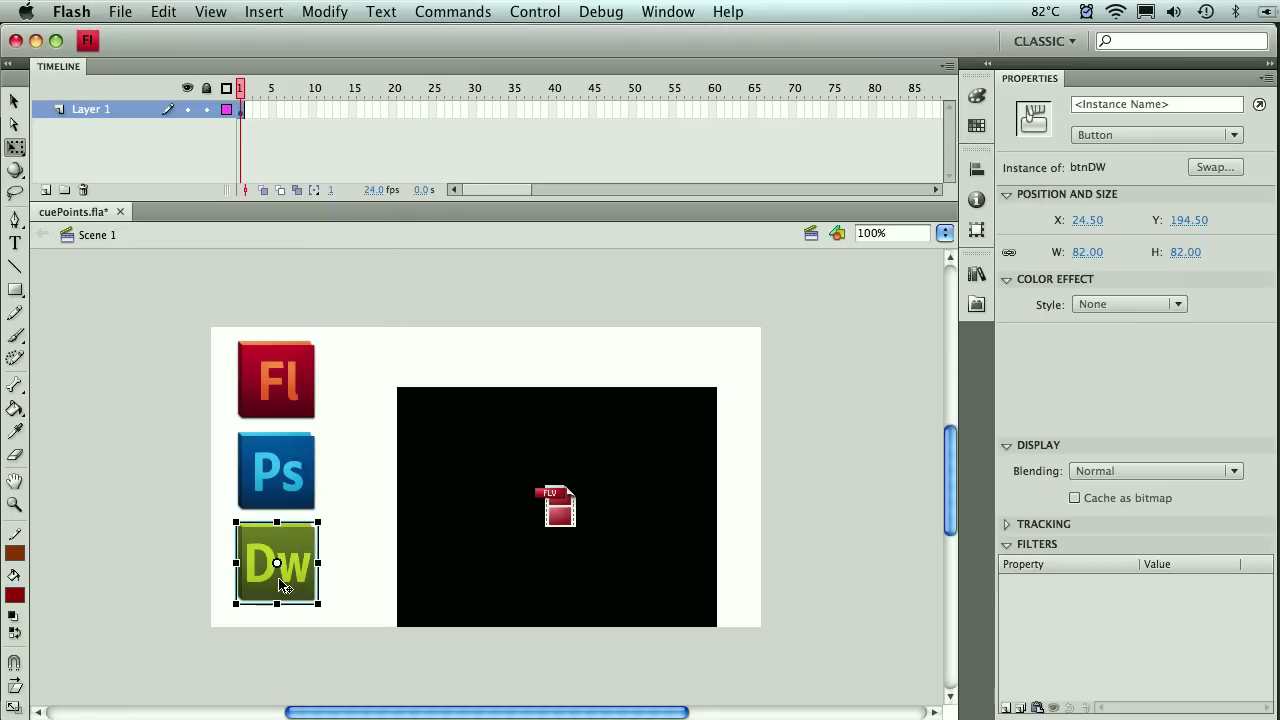
Select the FLVPlayback player and enter vid1 in the Properties panel's Instance Name field.
{"action": "left_click", "coordinate": [336, 466]}
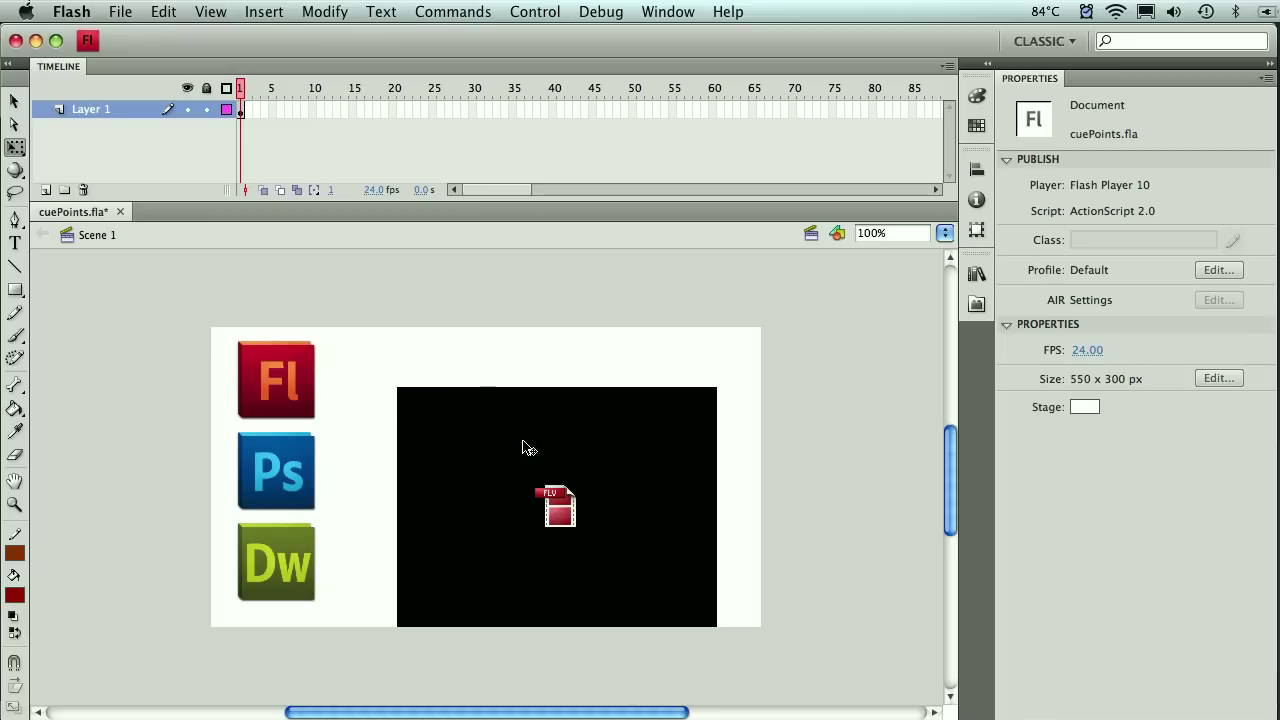
{"action": "left_click", "coordinate": [520, 482]}
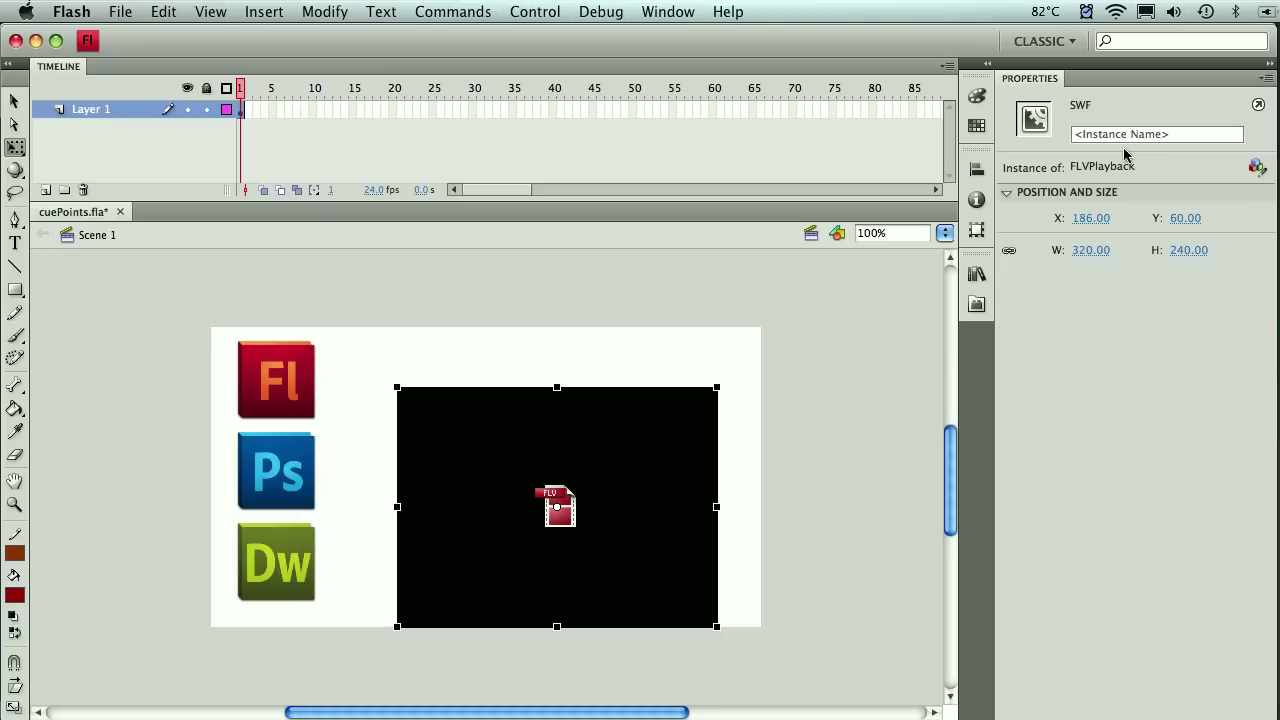
{"action": "left_click", "coordinate": [1150, 134]}
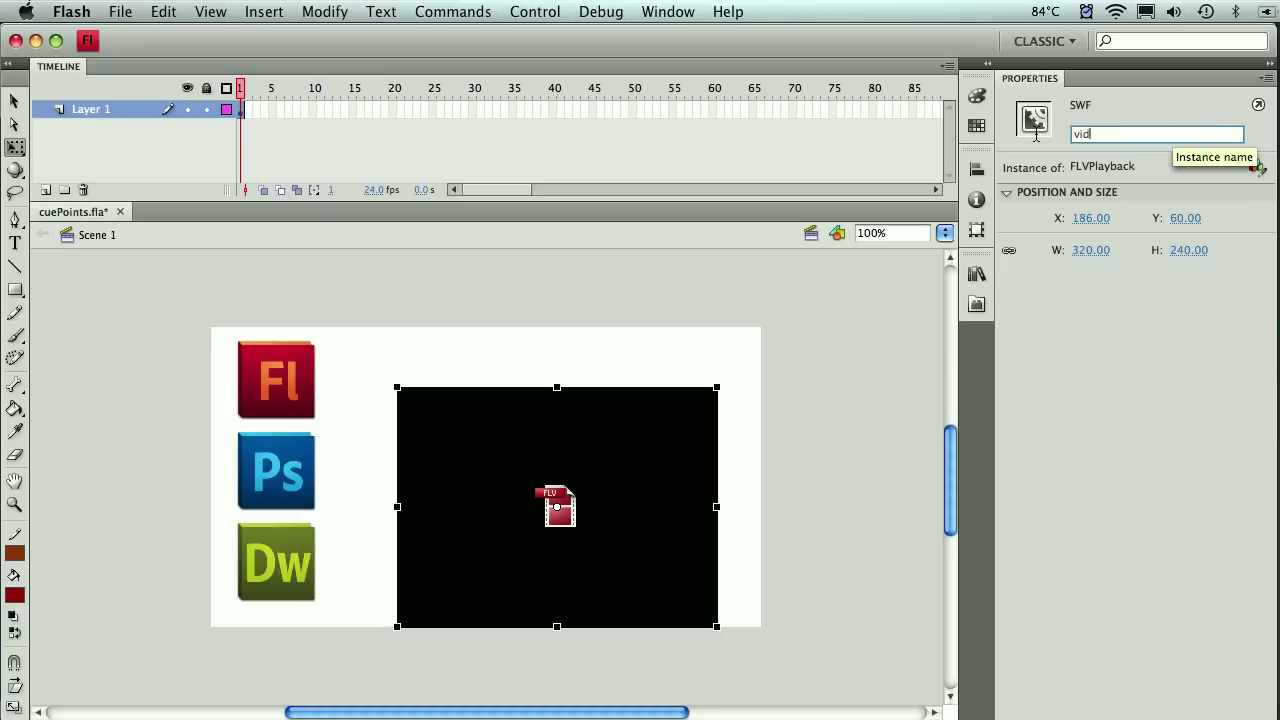
{"action": "key", "text": "Return"}
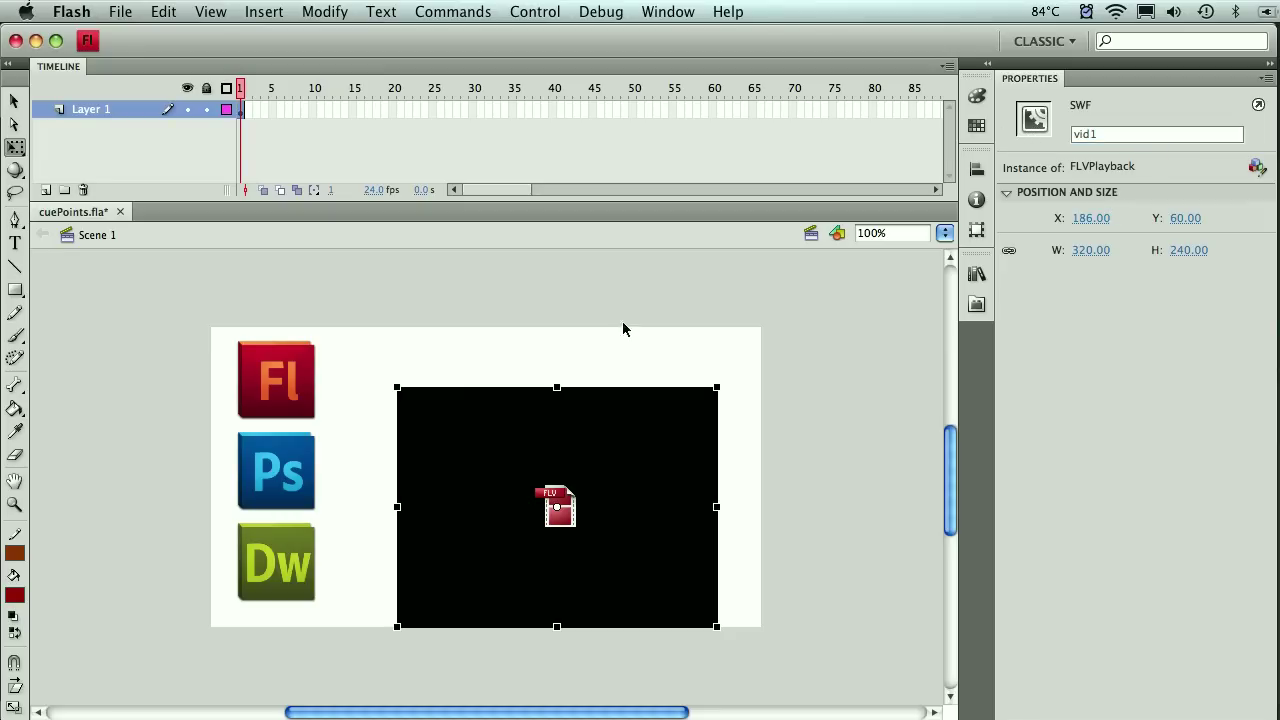
Select the Fl button and open the Behaviors panel from the Window menu.
{"action": "left_click", "coordinate": [300, 378]}
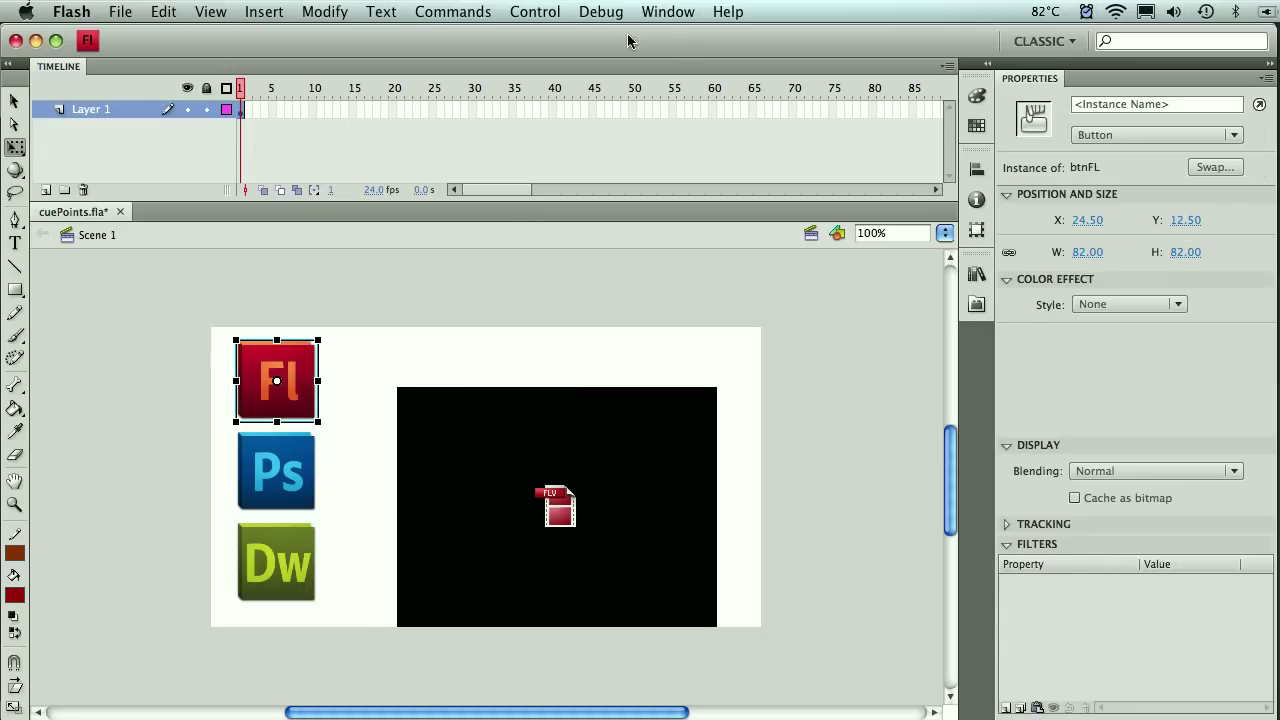
{"action": "left_click", "coordinate": [660, 12]}
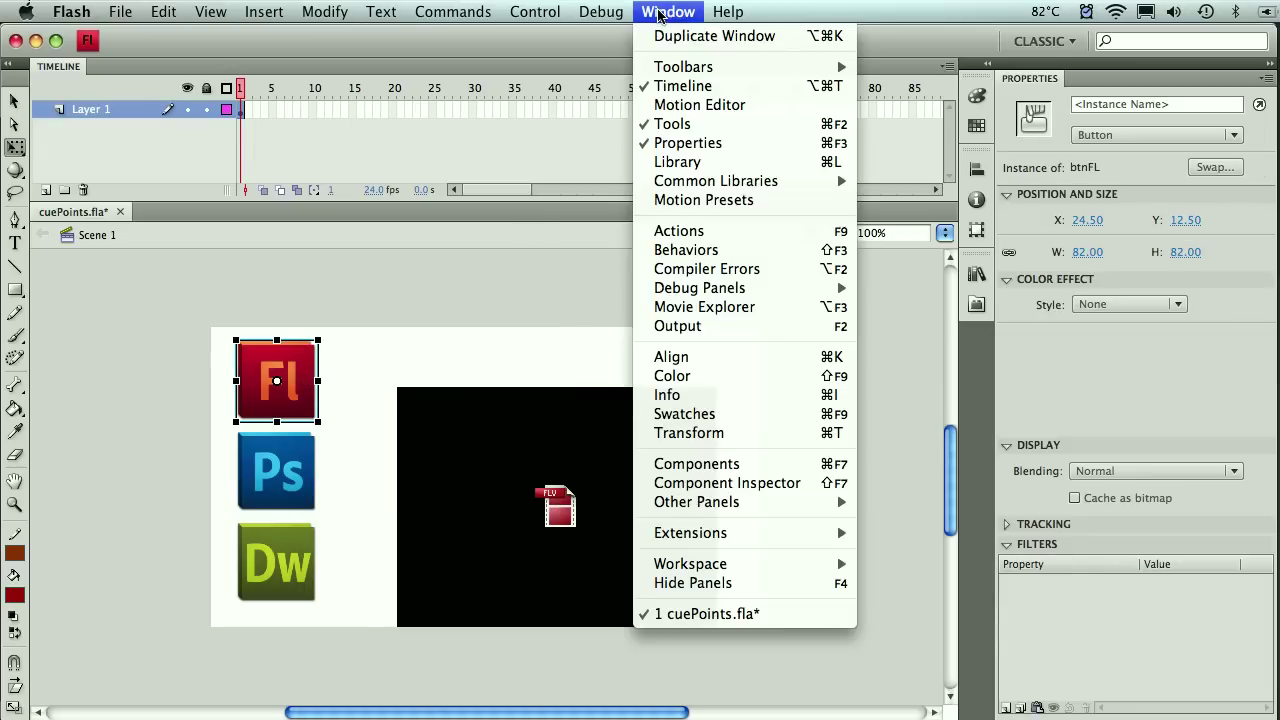
{"action": "left_click", "coordinate": [713, 250]}
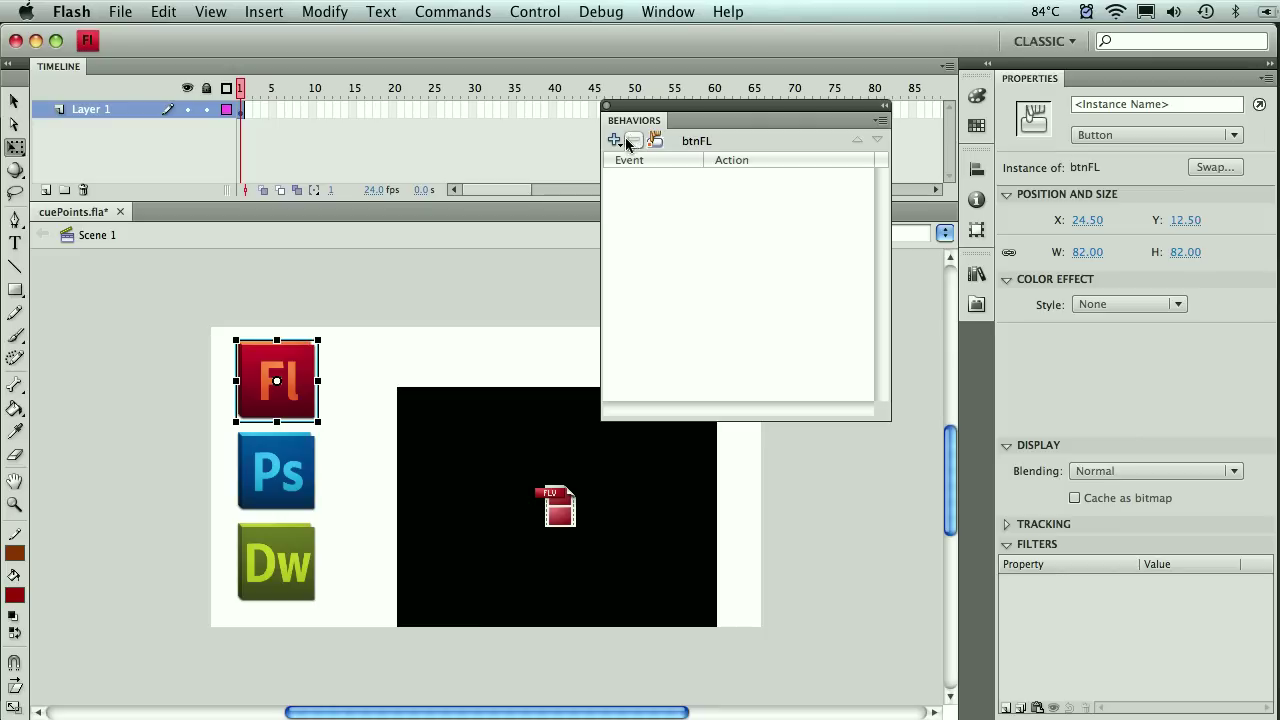
{"action": "left_click", "coordinate": [615, 140]}
{"action": "mouse_move", "coordinate": [628, 160]}
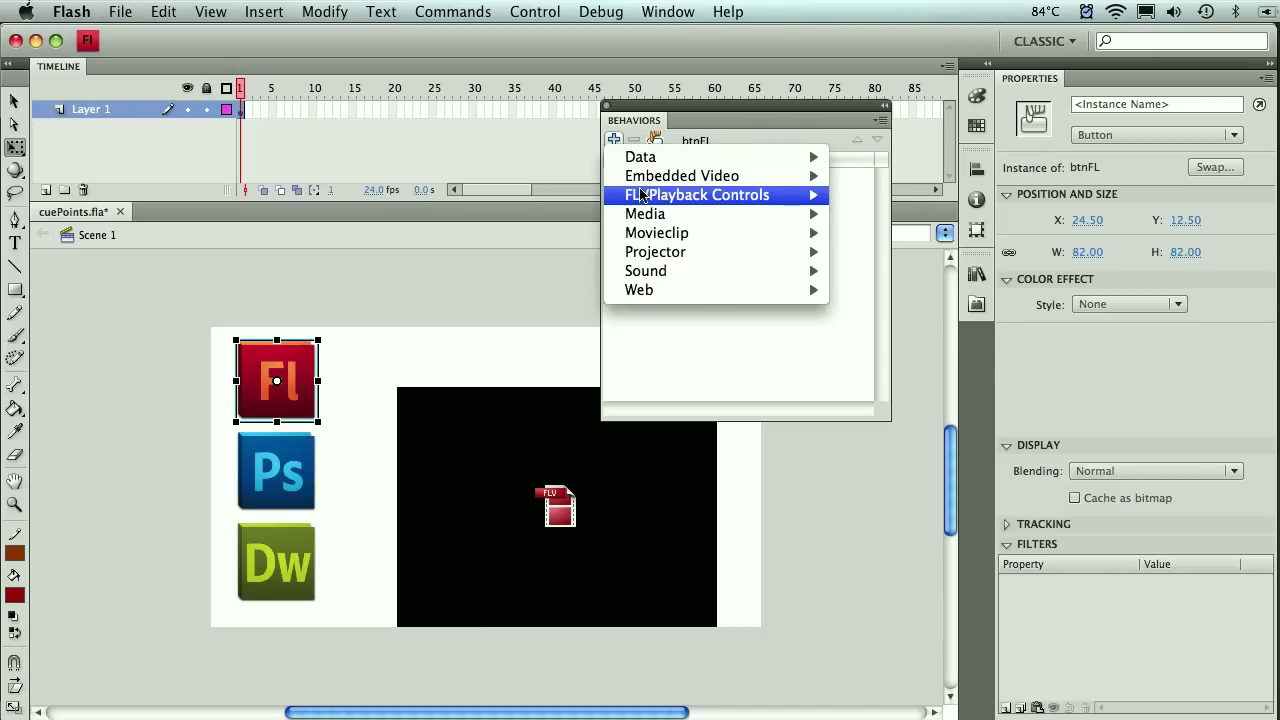
{"action": "mouse_move", "coordinate": [644, 197]}
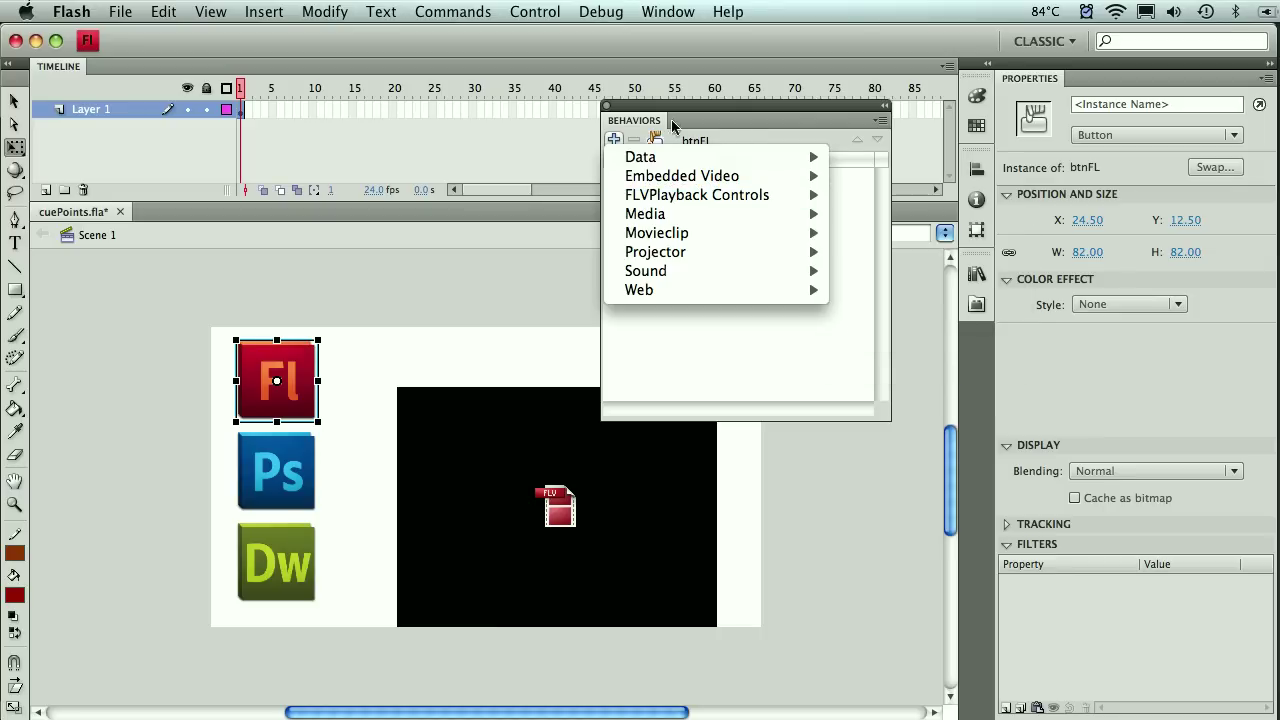
{"action": "left_click", "coordinate": [695, 148]}
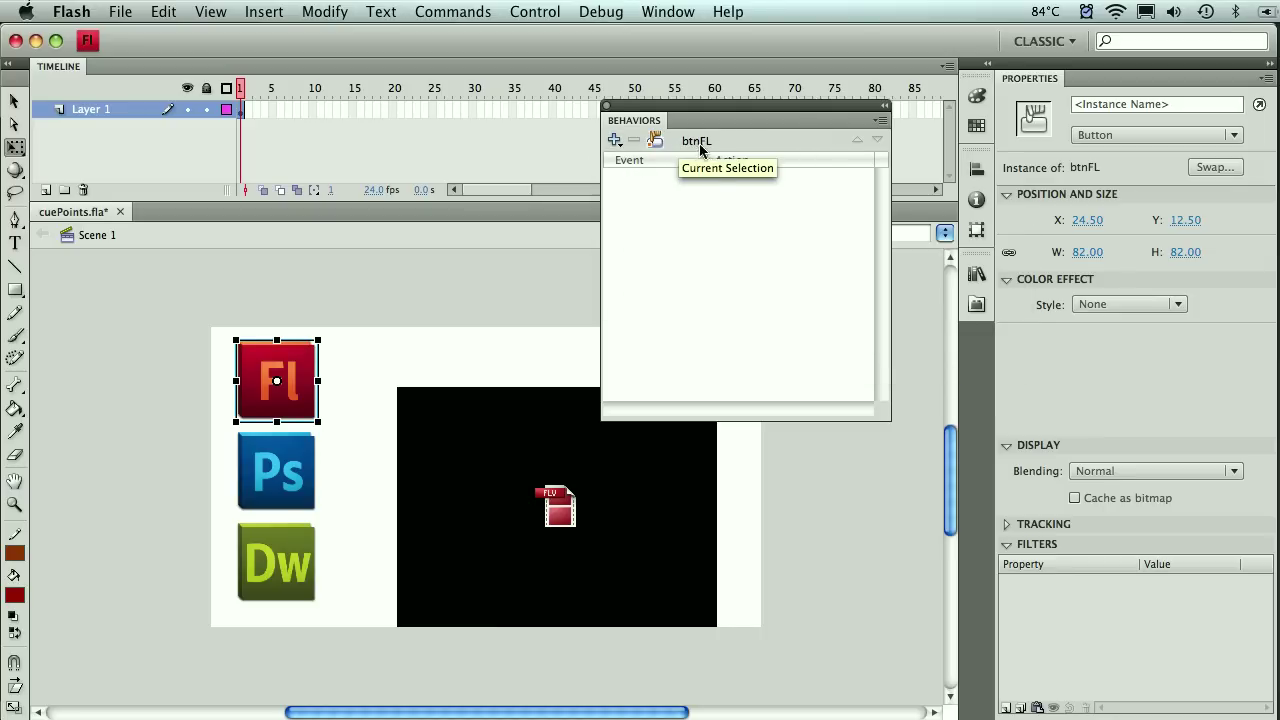
Add a Seek To Cue Name behavior to the Fl button targeting vid1 at cue 'flash'.
{"action": "left_click", "coordinate": [614, 141]}
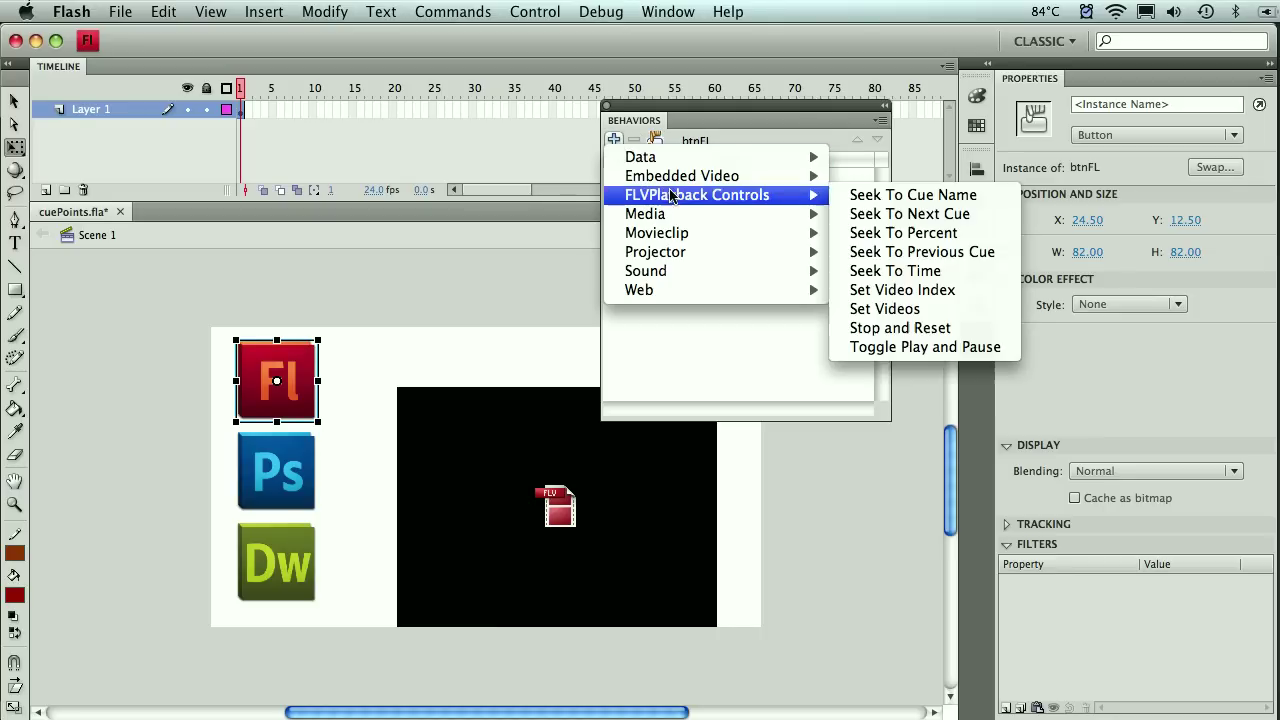
{"action": "left_click", "coordinate": [919, 196]}
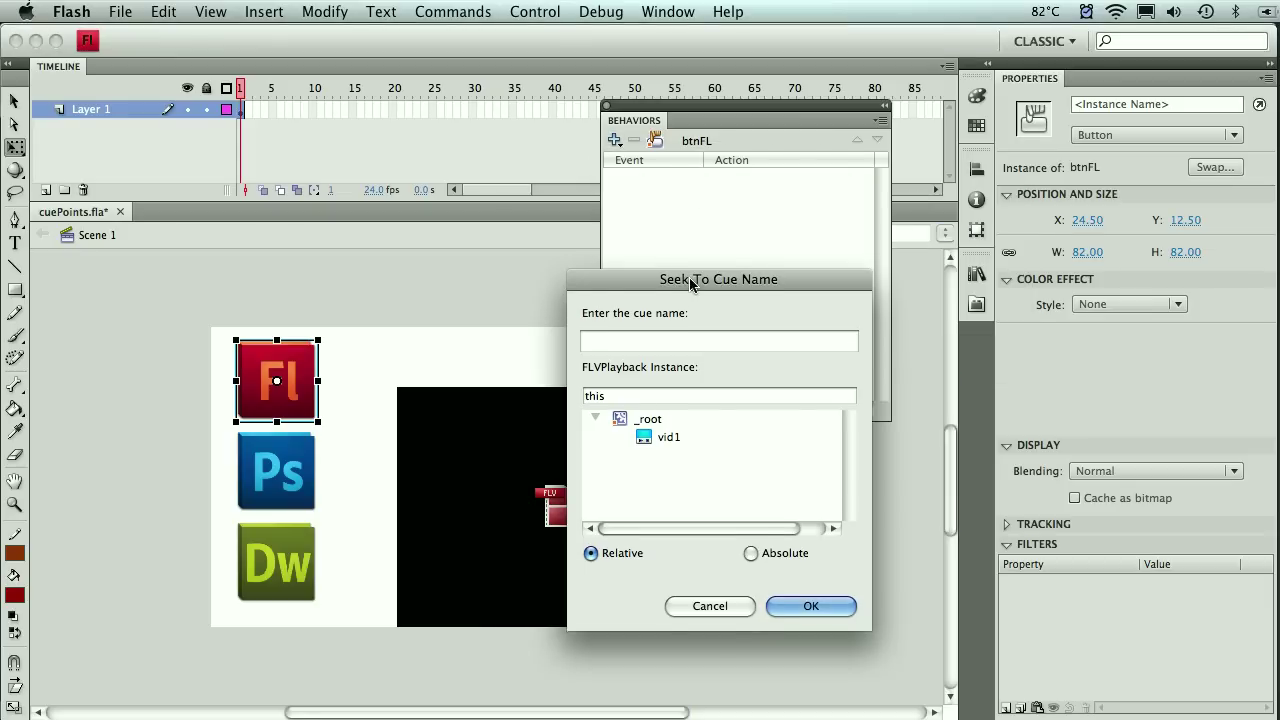
{"action": "left_click_drag", "start_coordinate": [689, 277], "coordinate": [690, 207]}
{"action": "left_click", "coordinate": [654, 272]}
{"action": "type", "text": "fl"}
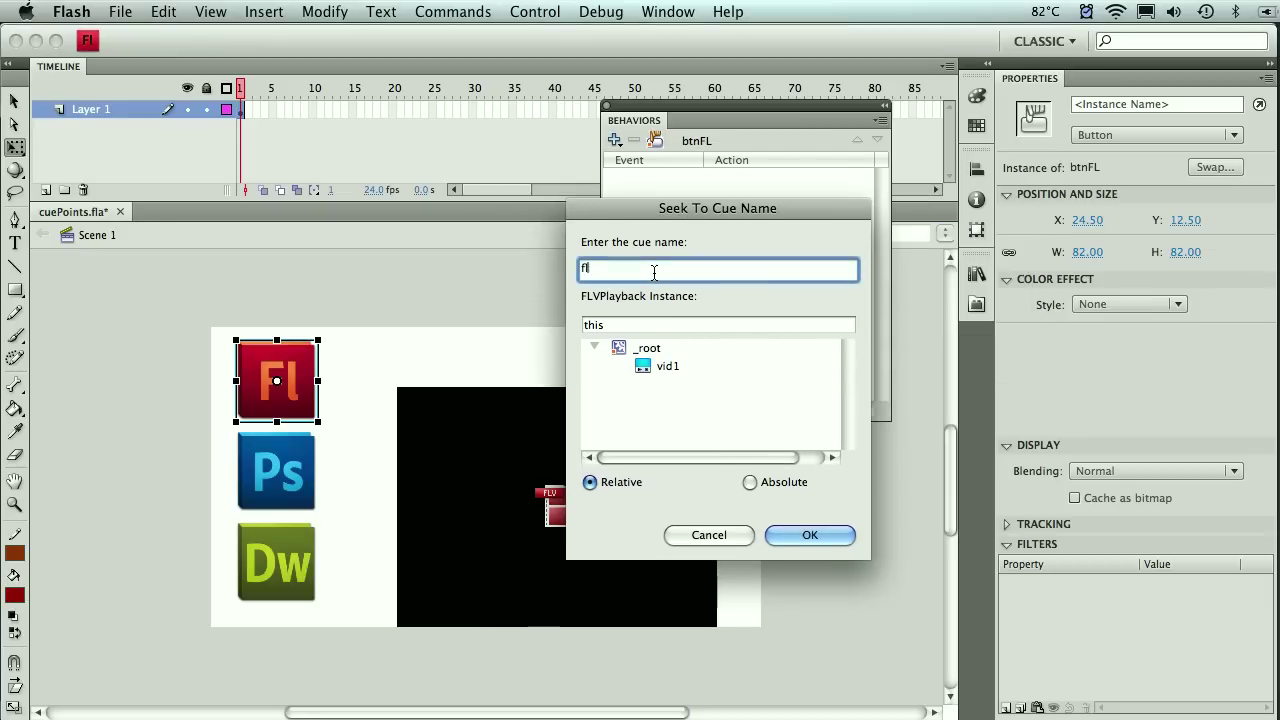
{"action": "type", "text": "ash"}
{"action": "left_click", "coordinate": [643, 366]}
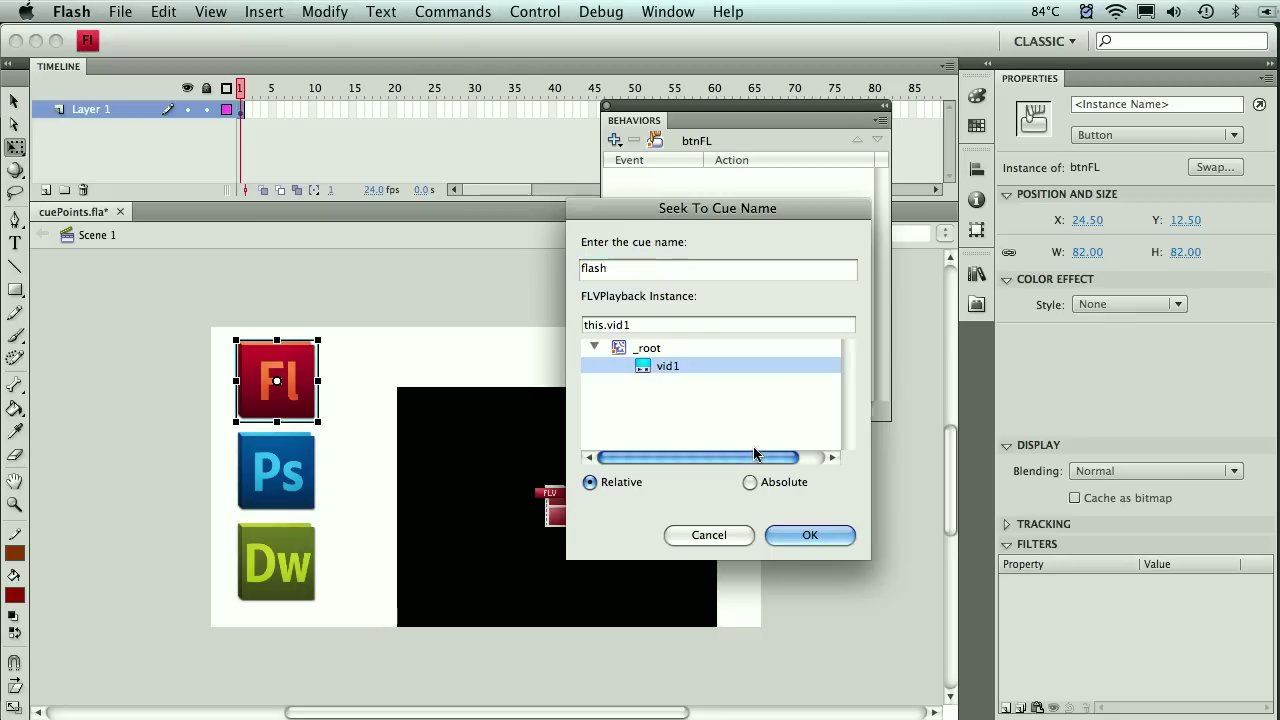
{"action": "left_click", "coordinate": [812, 536]}
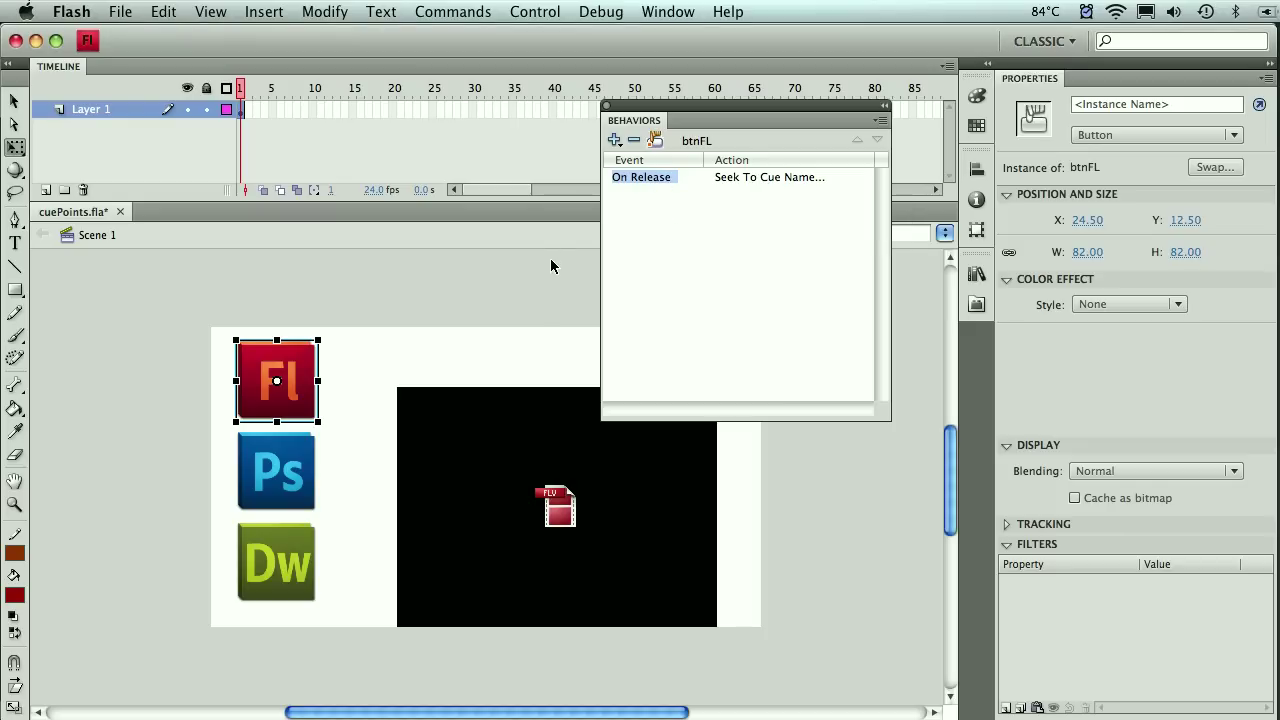
{"action": "left_click", "coordinate": [293, 479]}
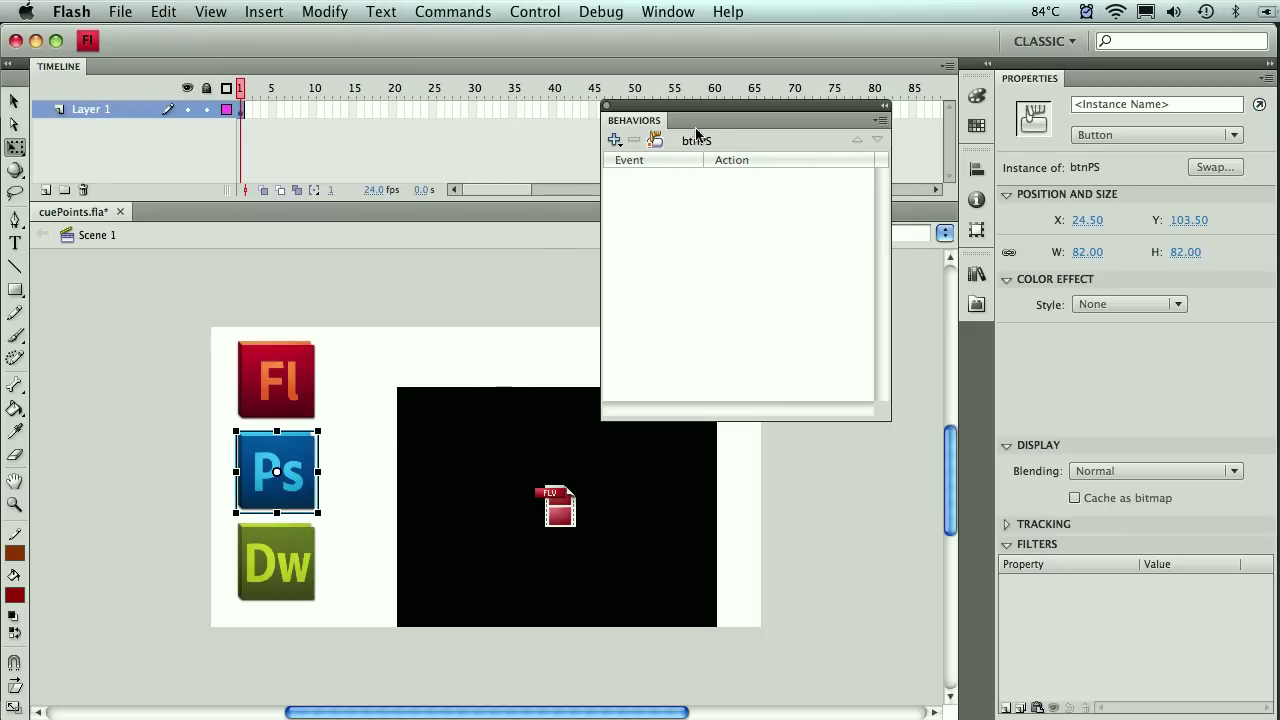
Give the Ps button a Seek To Cue Name behavior sending vid1 to cue 'photoshop'.
{"action": "left_click", "coordinate": [615, 139]}
{"action": "mouse_move", "coordinate": [670, 199]}
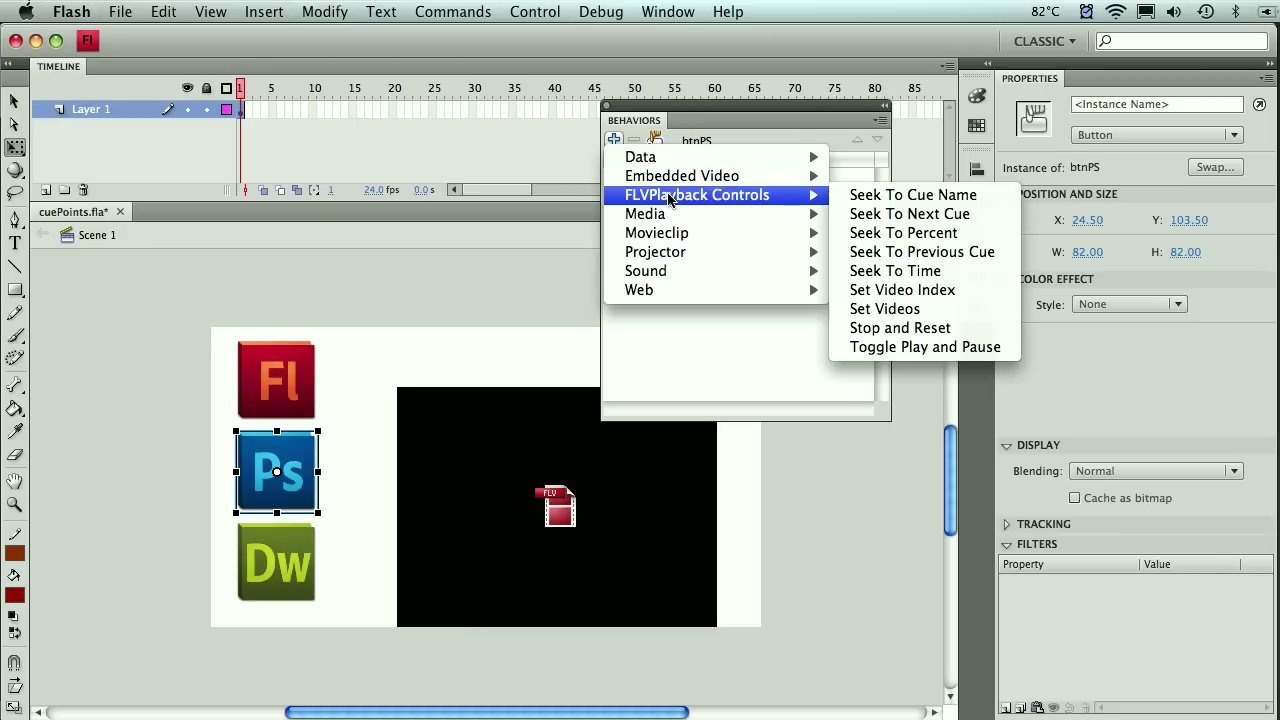
{"action": "left_click", "coordinate": [950, 198]}
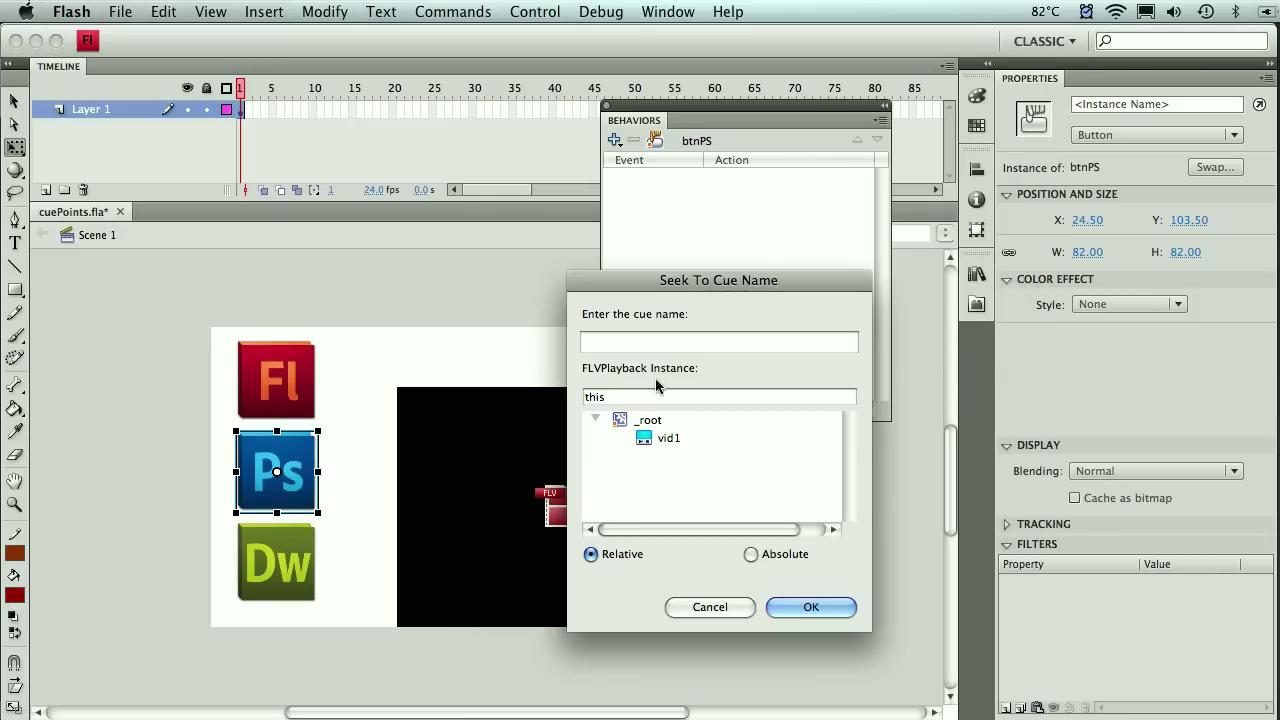
{"action": "left_click", "coordinate": [660, 343]}
{"action": "type", "text": "pht"}
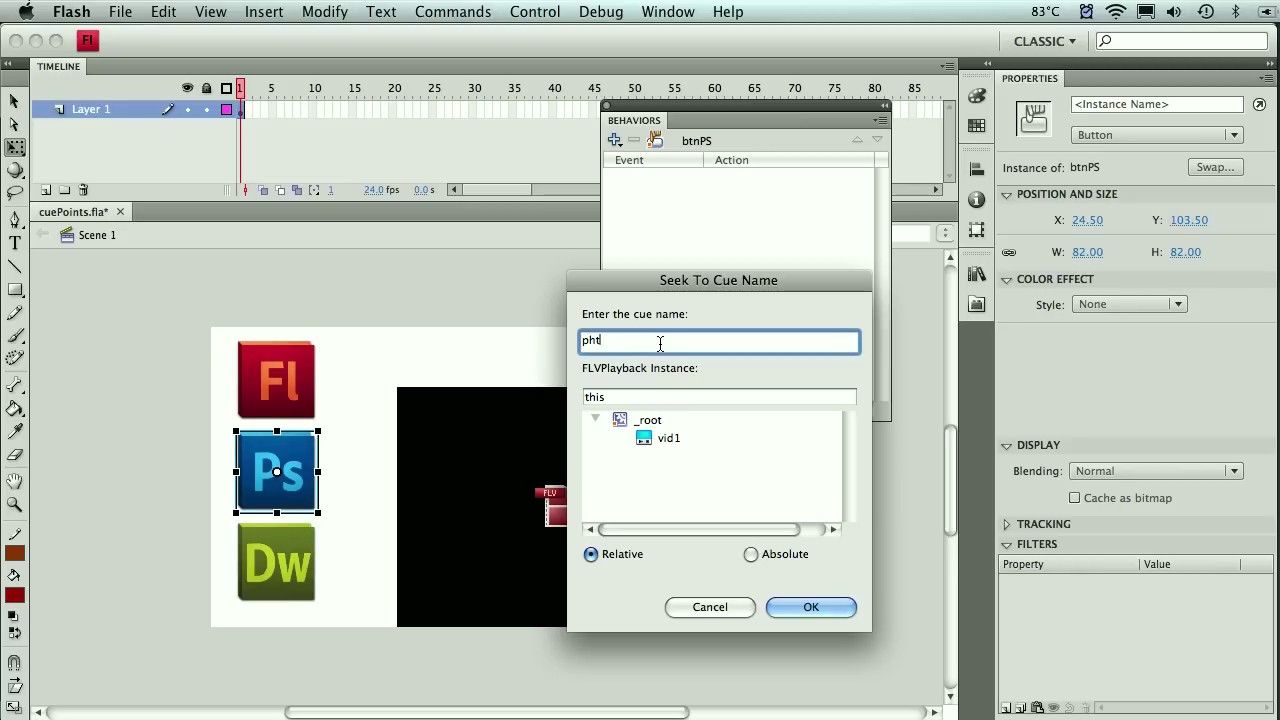
{"action": "key", "text": "BackSpace"}
{"action": "type", "text": "otoshop"}
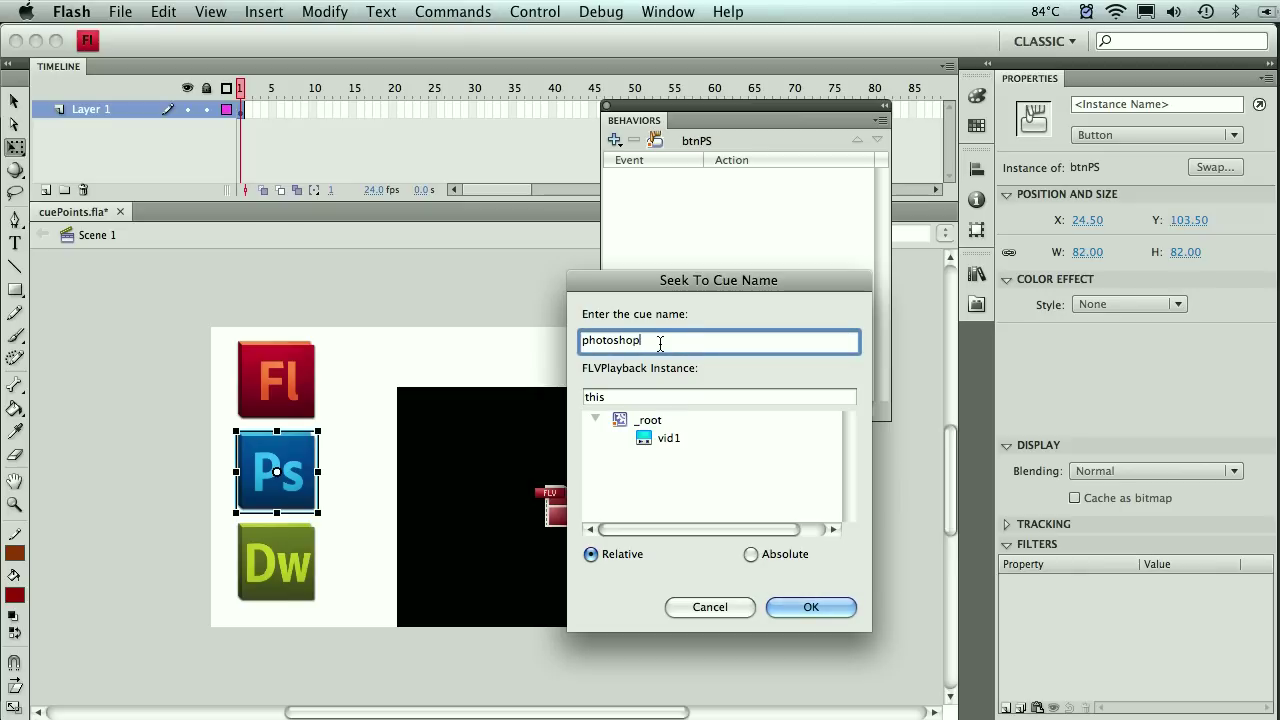
{"action": "left_click", "coordinate": [667, 442]}
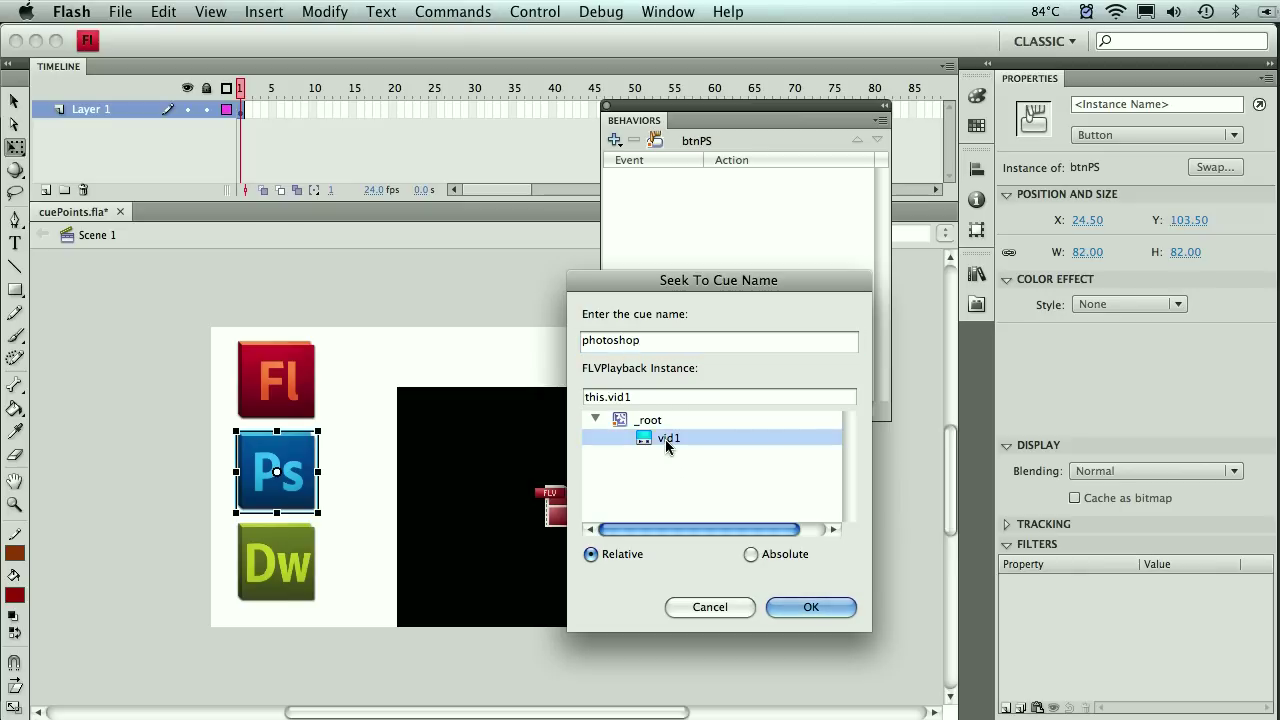
{"action": "left_click", "coordinate": [808, 608]}
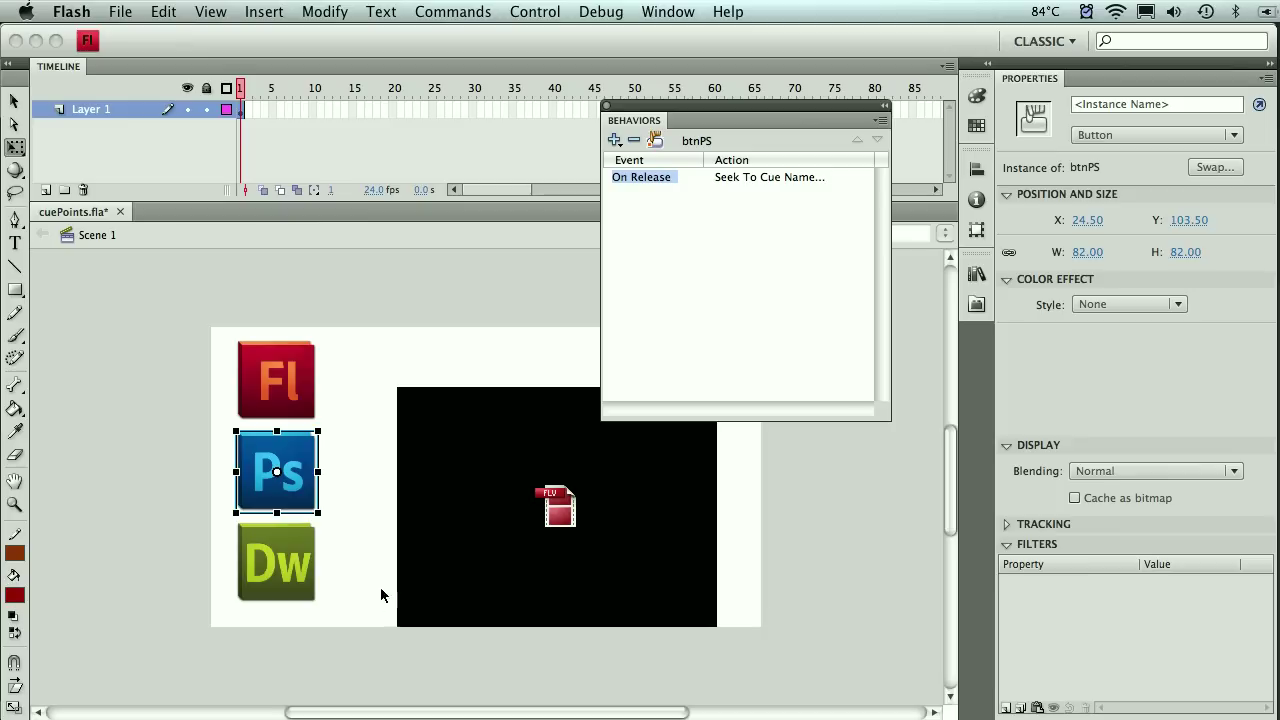
Give the Dw button a Seek To Cue Name behavior sending vid1 to cue 'dreamweaver'.
{"action": "left_click", "coordinate": [279, 570]}
{"action": "left_click", "coordinate": [613, 141]}
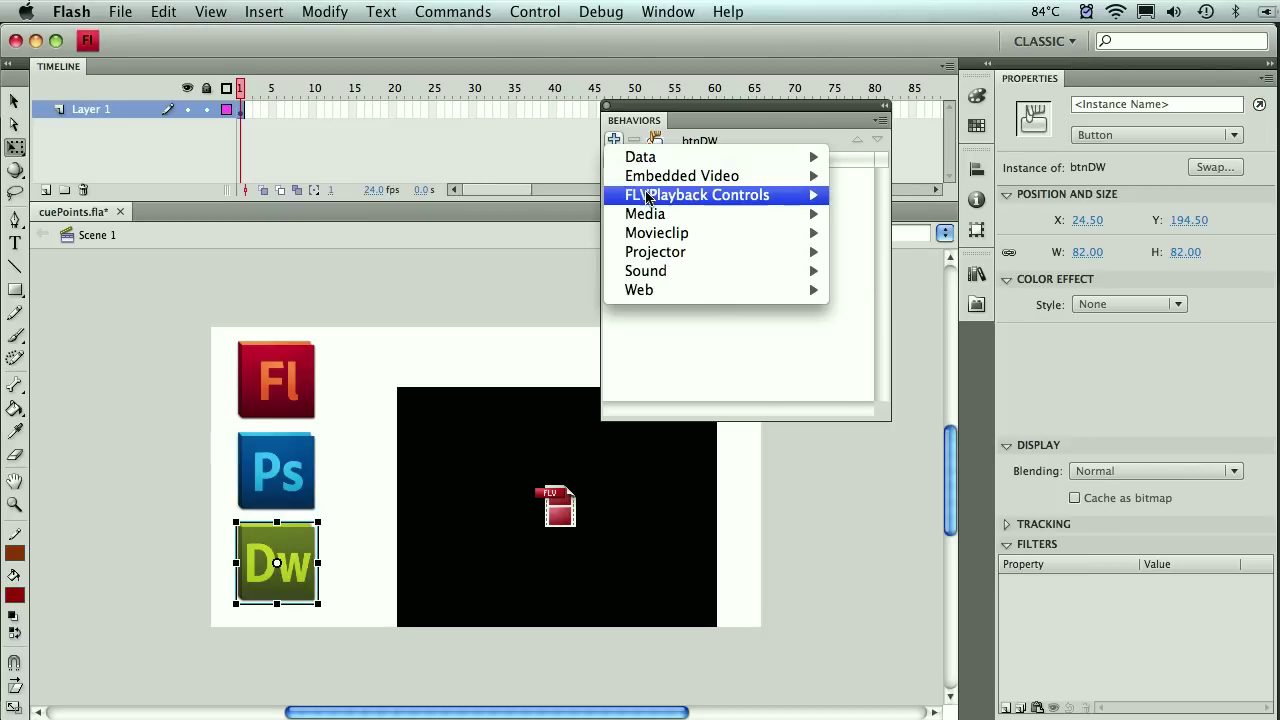
{"action": "mouse_move", "coordinate": [790, 195]}
{"action": "left_click", "coordinate": [893, 196]}
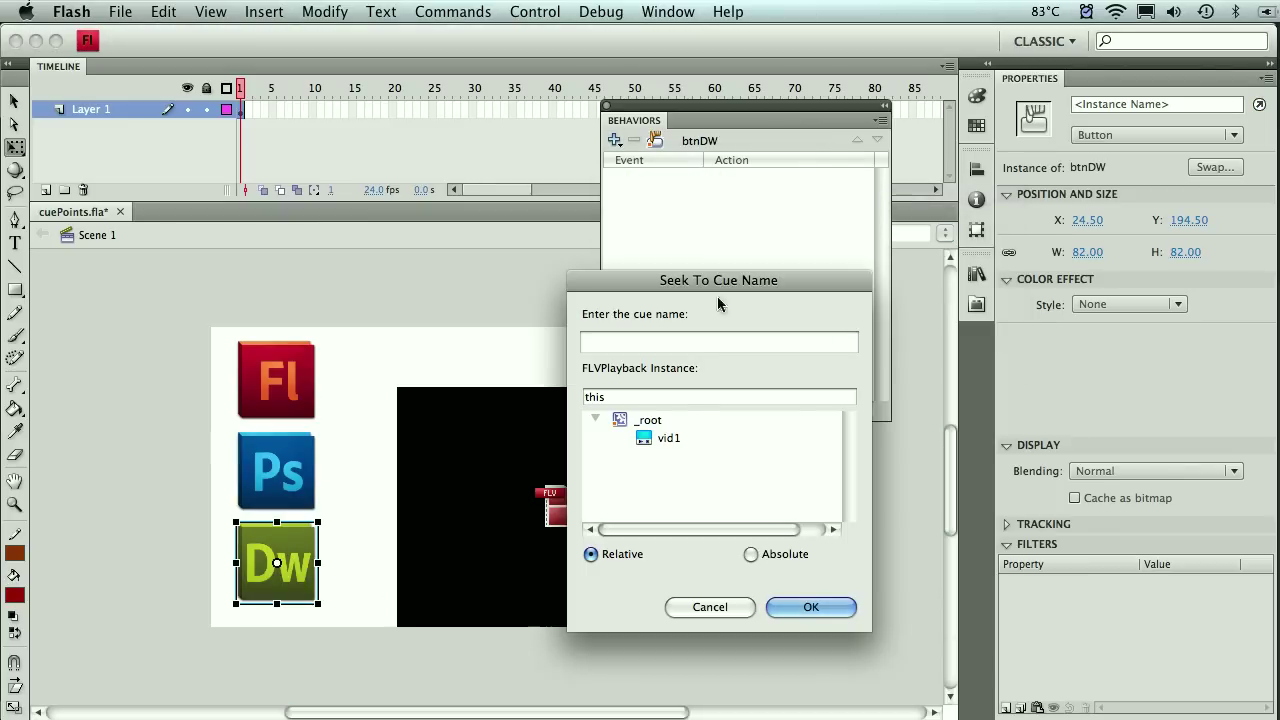
{"action": "left_click", "coordinate": [662, 438]}
{"action": "left_click", "coordinate": [614, 343]}
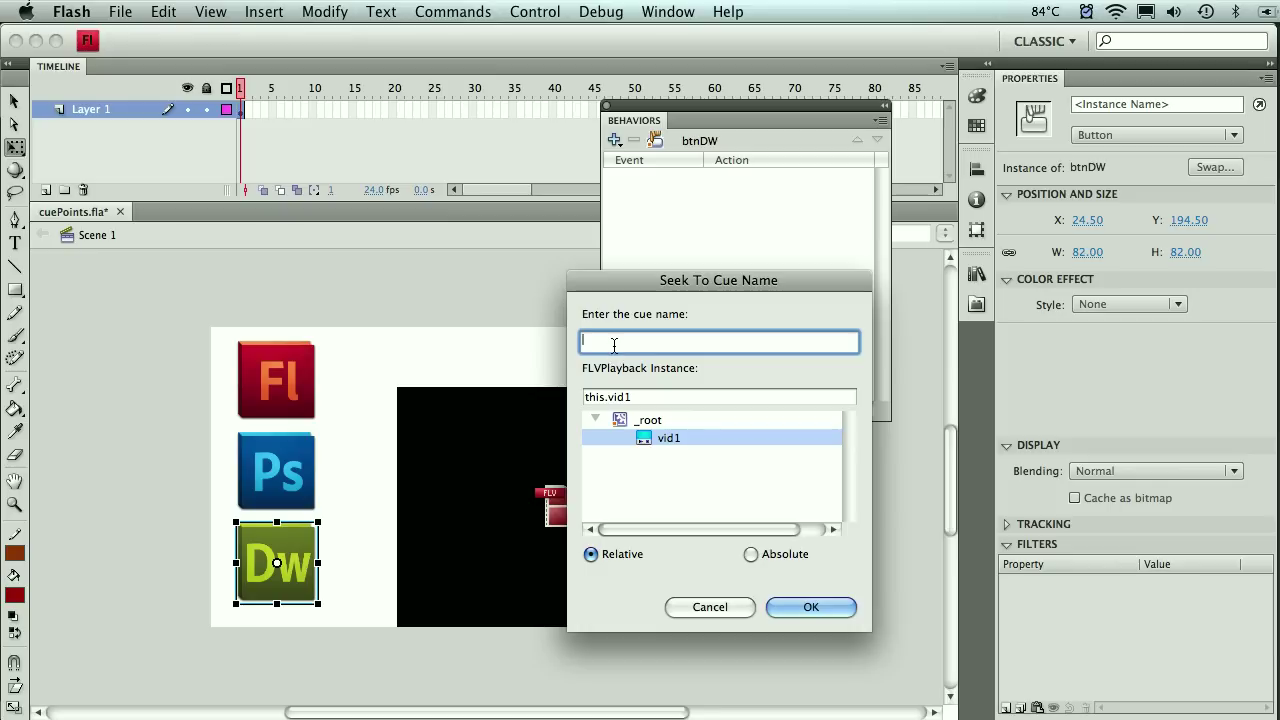
{"action": "type", "text": "dreamweaver"}
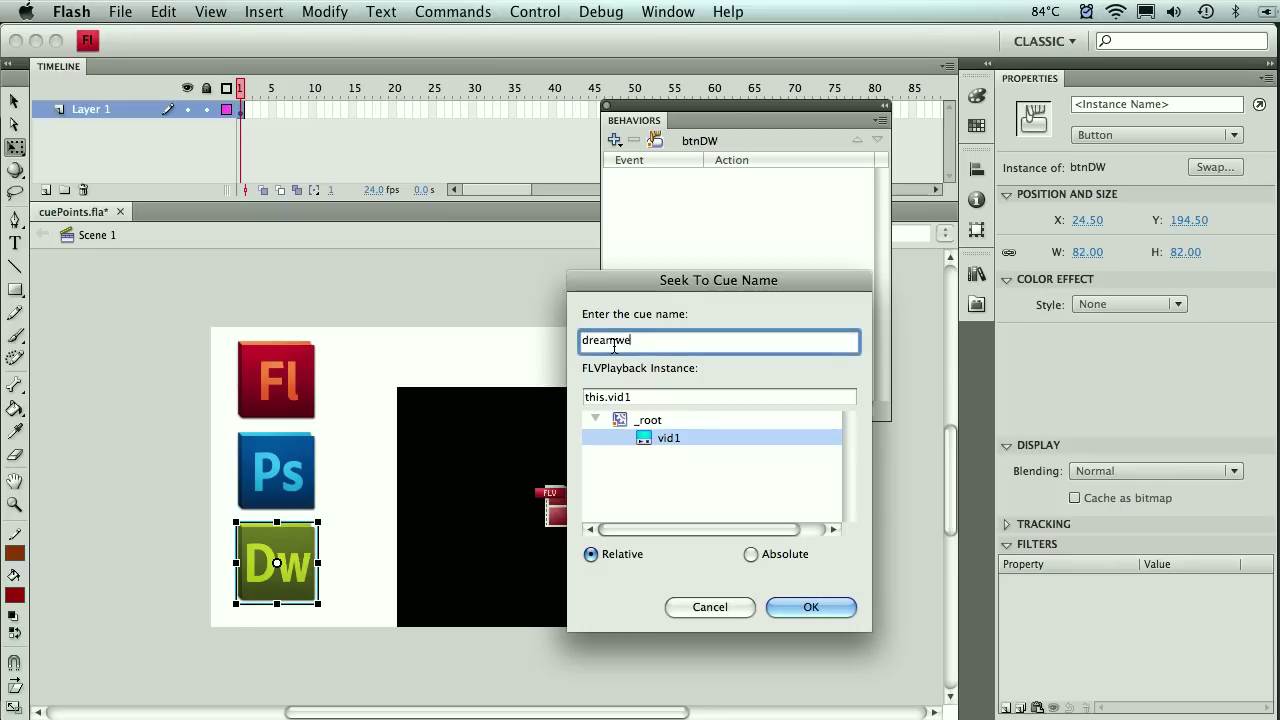
{"action": "left_click", "coordinate": [809, 606]}
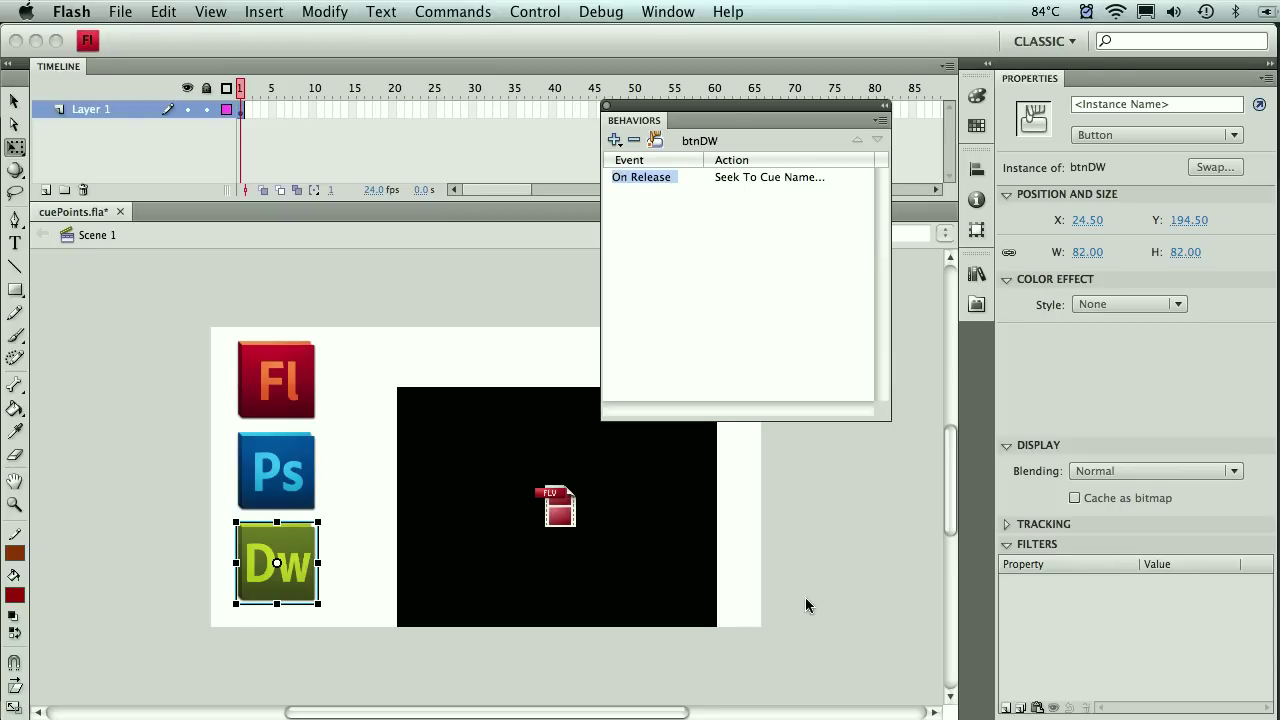
Preview cuePoints.swf with Cmd+Enter, then close the test movie window.
{"action": "key", "text": "super+Return"}
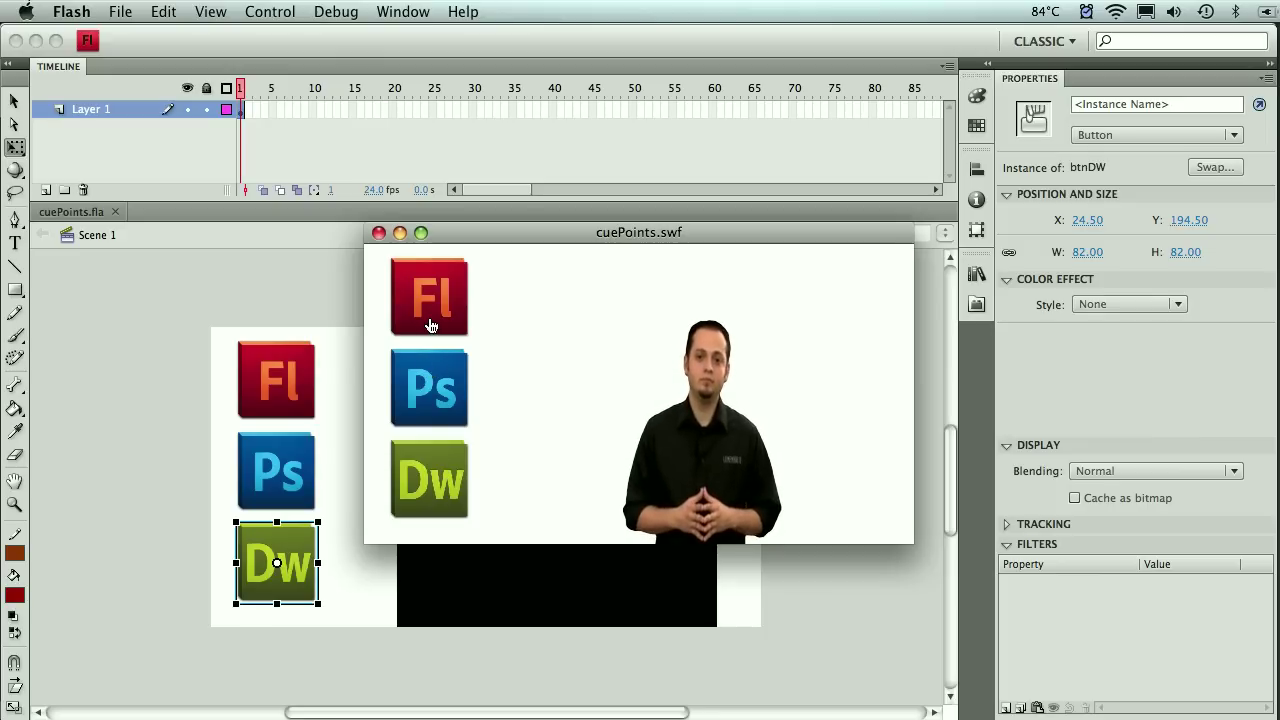
{"action": "left_click", "coordinate": [379, 233]}
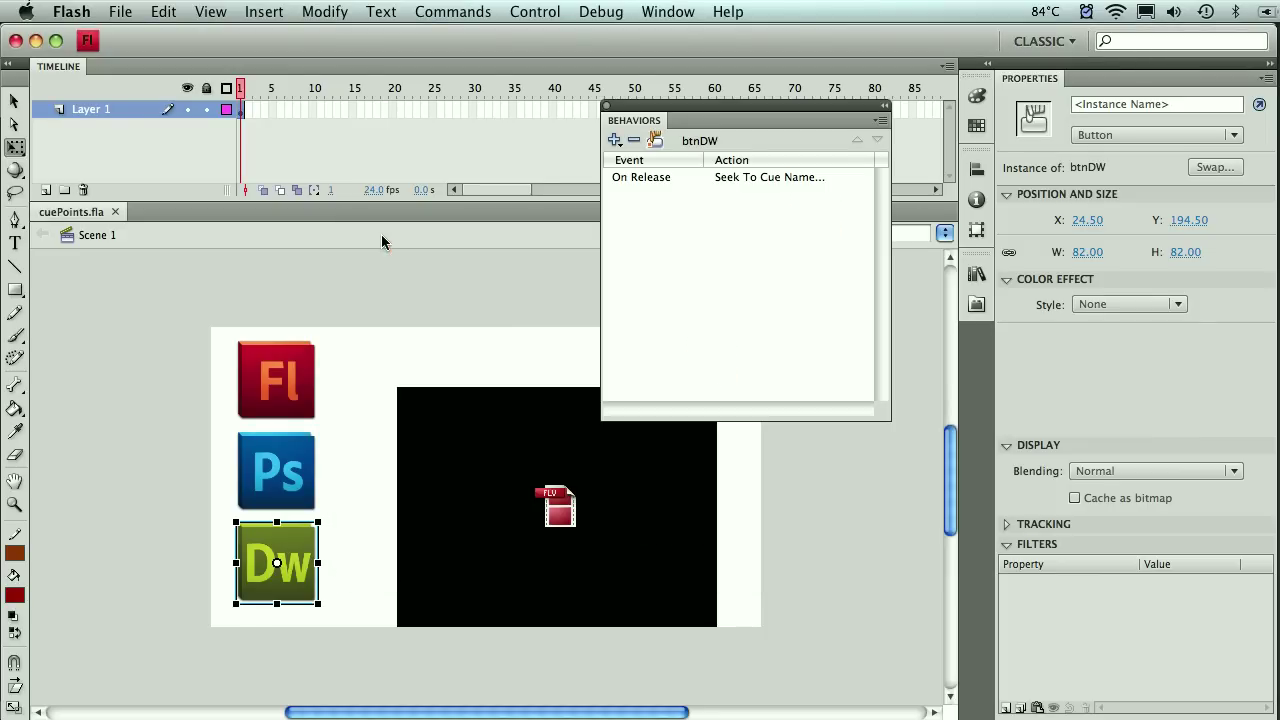